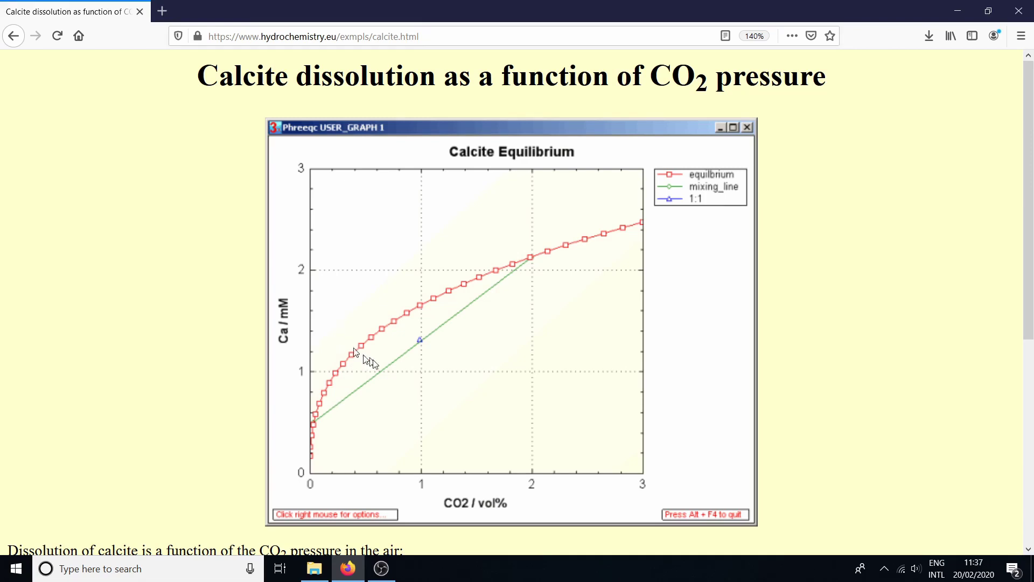
Open the PHREEQC input file Example 5.5 linked on the calcite dissolution page.
scroll(411, 337, "down", 4)
scroll(420, 353, "down", 2)
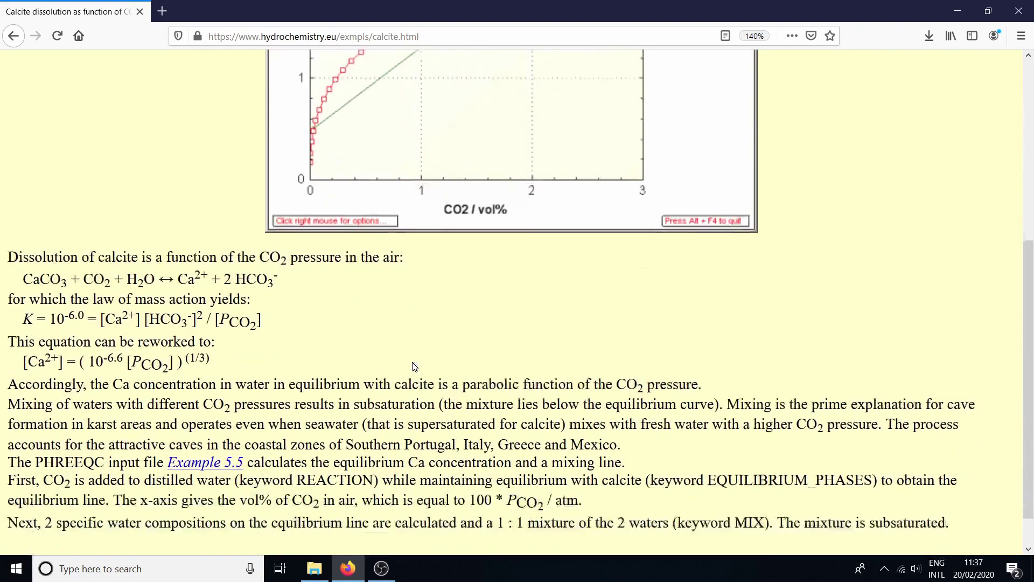
left_click(212, 426)
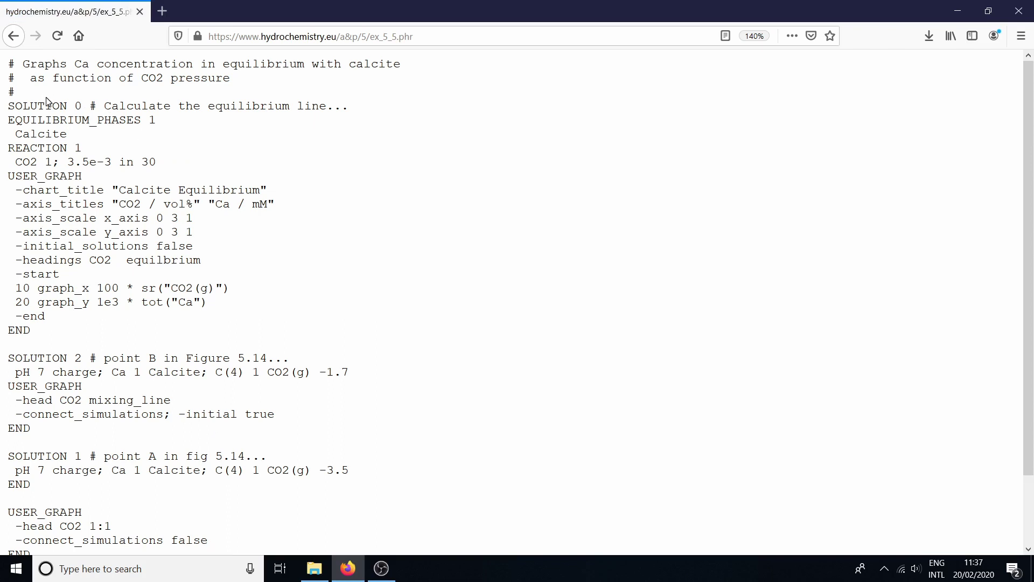
Examine the SOLUTION 0 equilibrium line, SOLUTION 2, SOLUTION 1 and MIX blocks of the input file.
left_click_drag(7, 94, 58, 330)
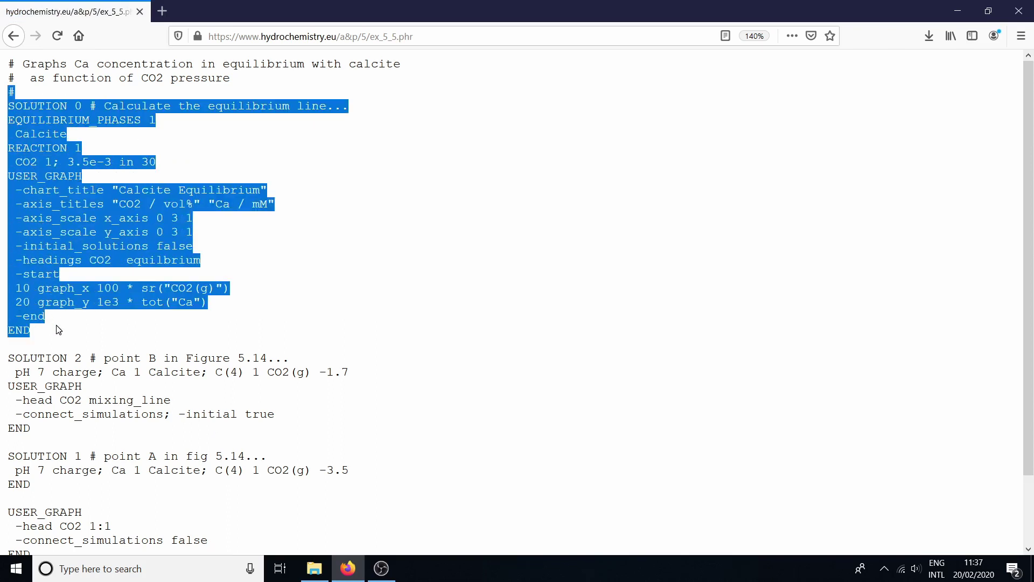
scroll(97, 322, "down", 2)
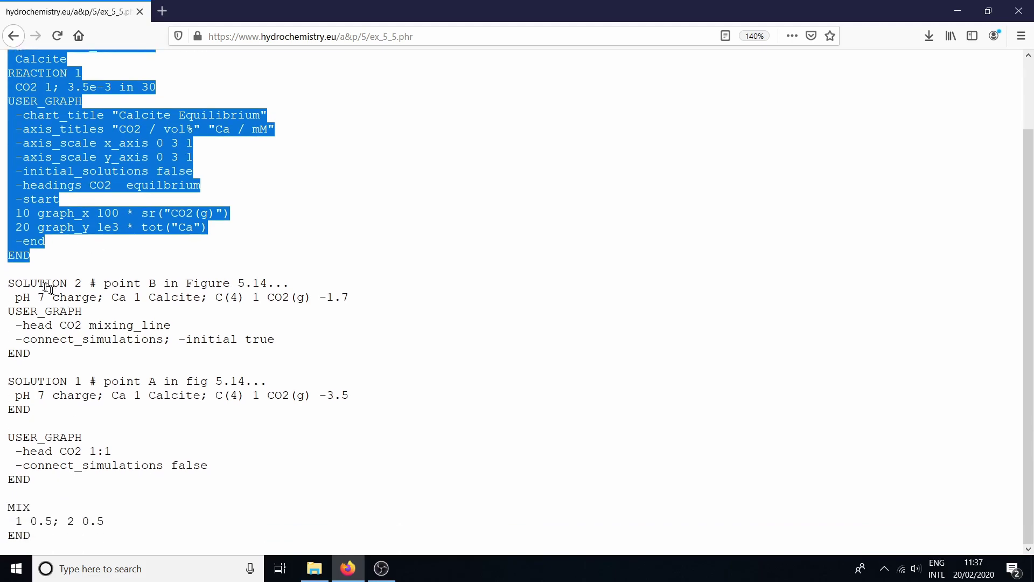
left_click_drag(8, 281, 50, 360)
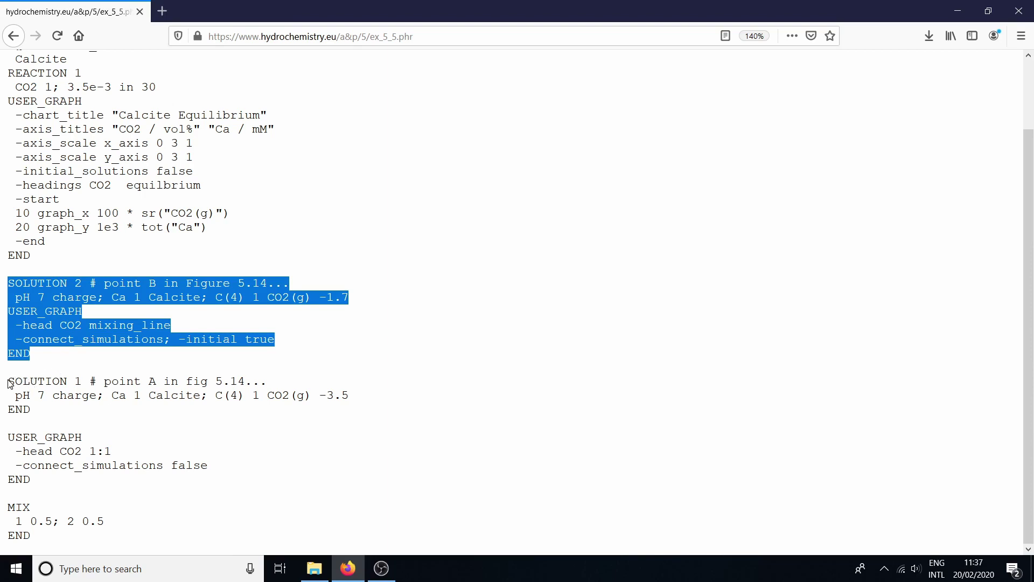
left_click_drag(8, 382, 51, 422)
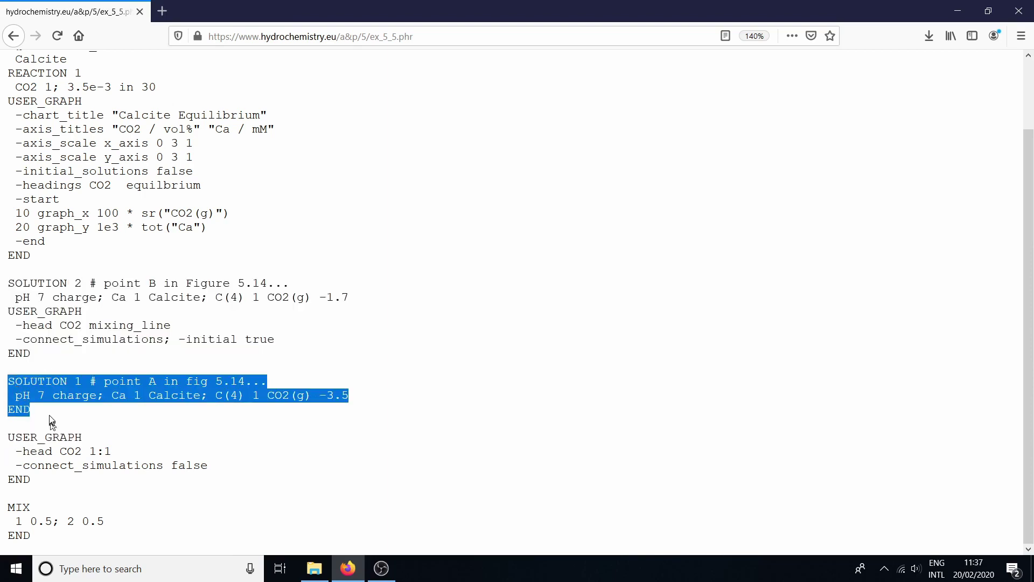
left_click(55, 541)
left_click_drag(55, 542, 6, 509)
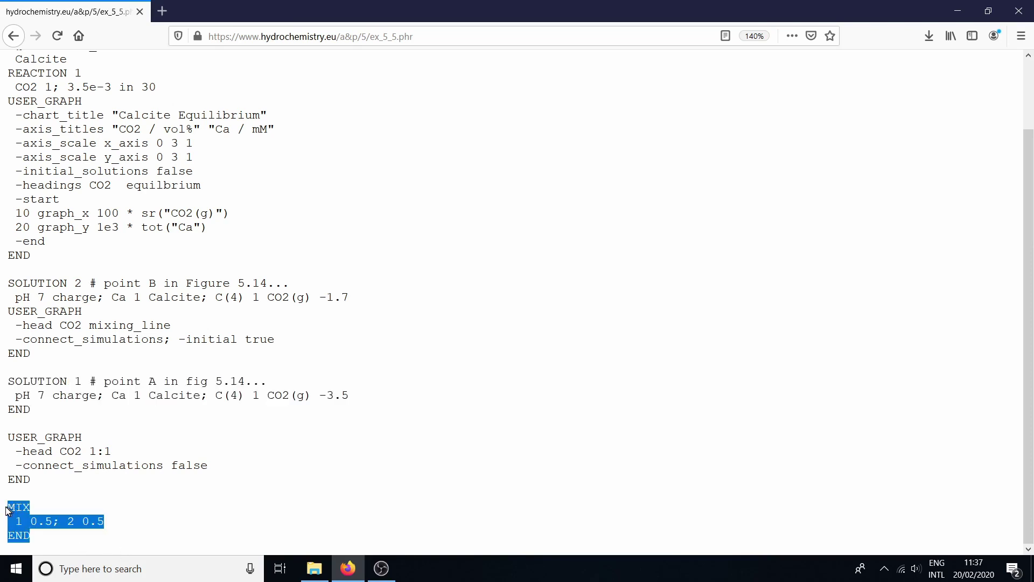
left_click(391, 502)
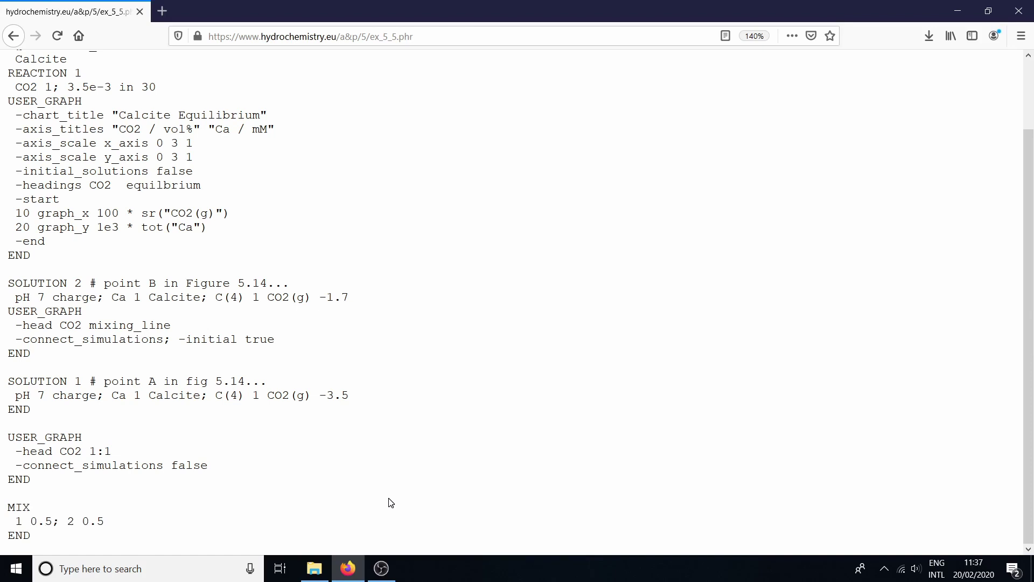
Launch GibbsStudio 2.1 from the desktop, dismiss the welcome message and maximize the window.
left_click(347, 572)
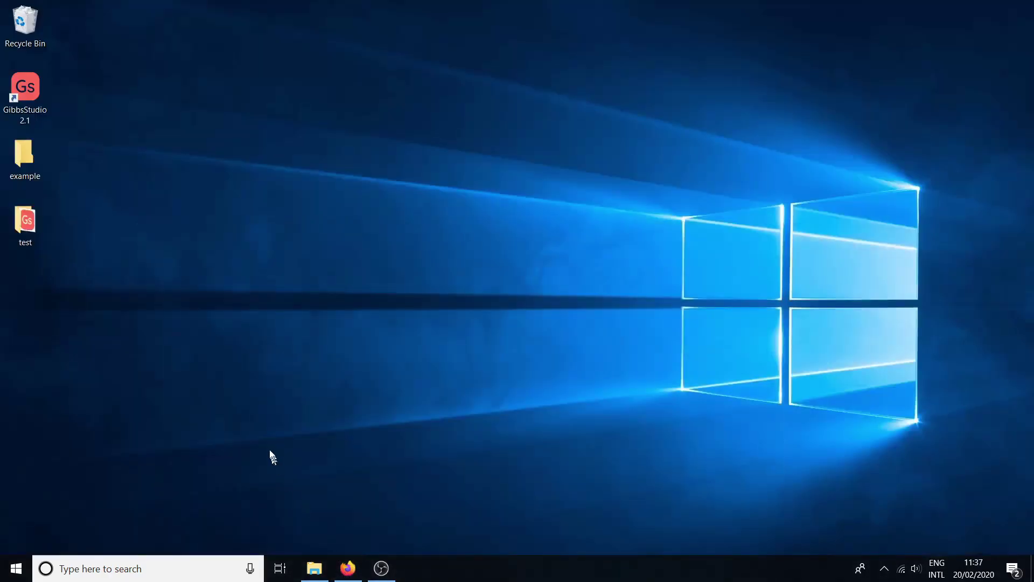
left_click(34, 111)
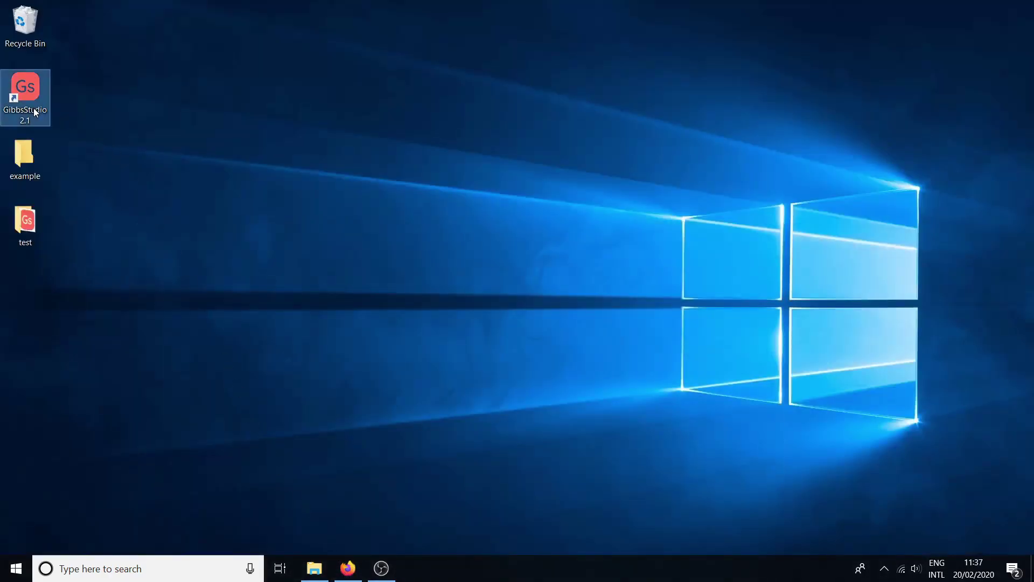
double_click(33, 112)
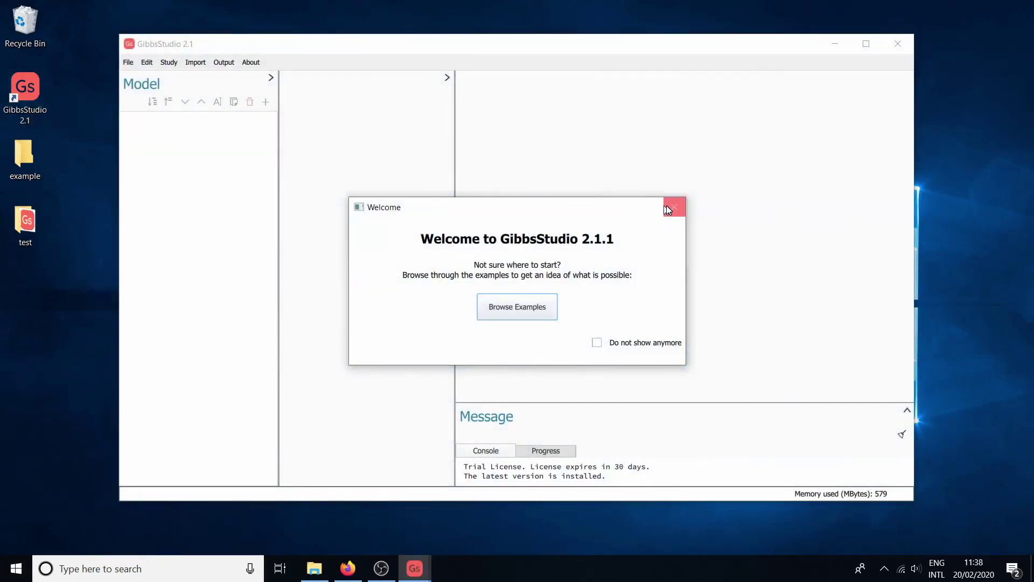
left_click(673, 207)
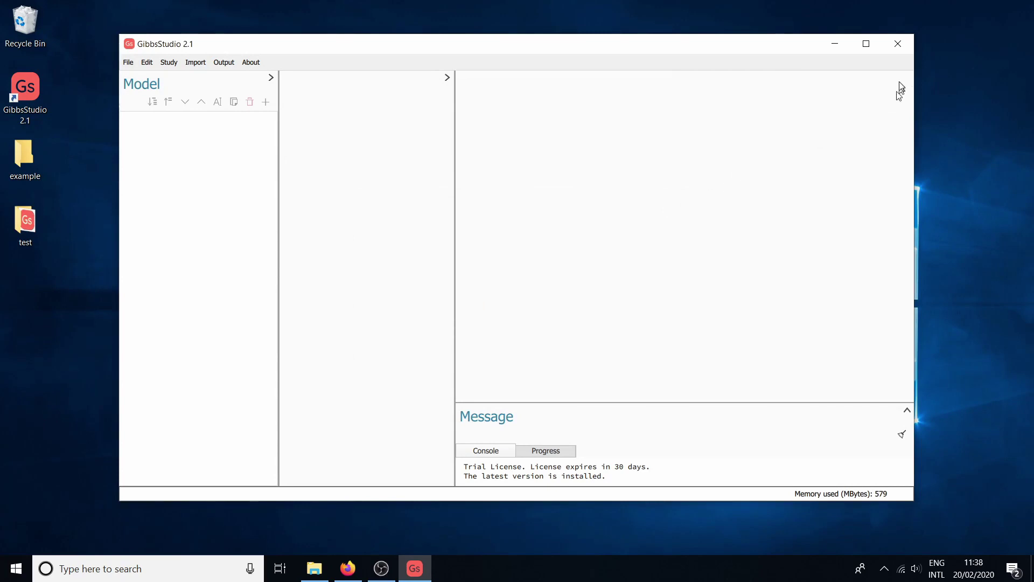
left_click(866, 44)
Create a new project and open the default Phreeqc Lab model from the fully expanded project tree.
left_click(9, 24)
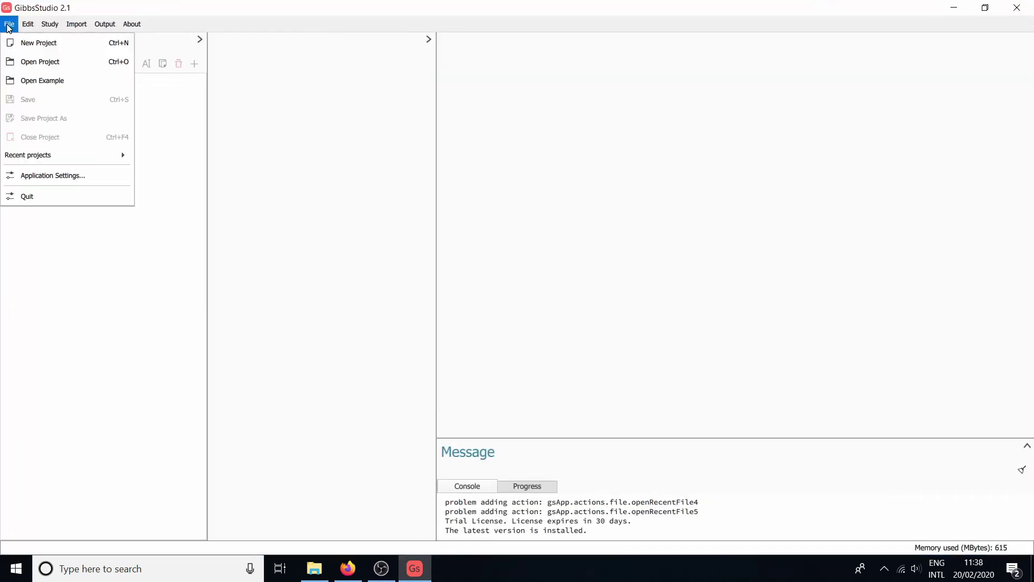
left_click(23, 43)
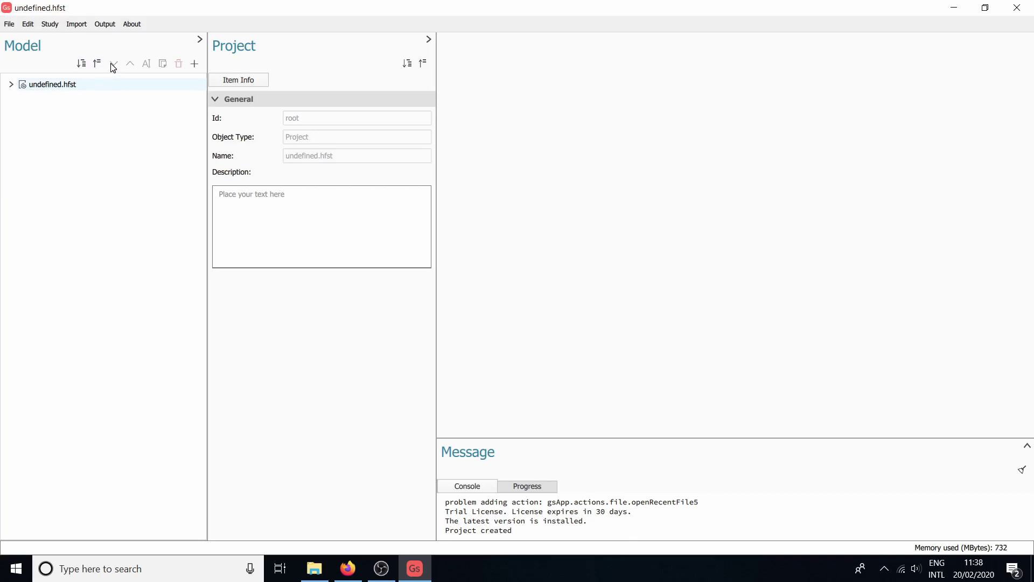
left_click(81, 64)
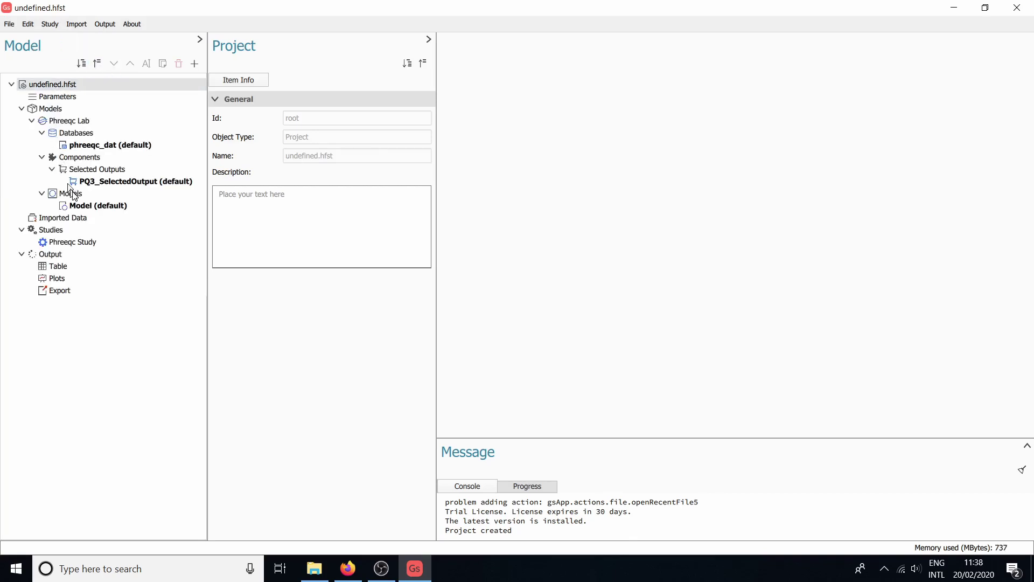
left_click(80, 207)
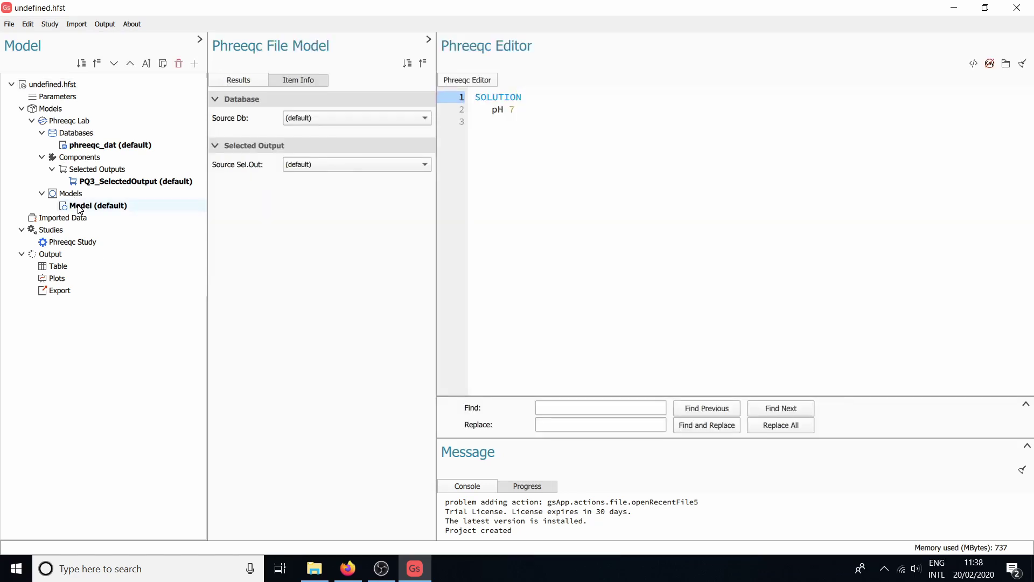
Switch to Firefox and copy the complete Example 5.5 input text.
left_click(347, 570)
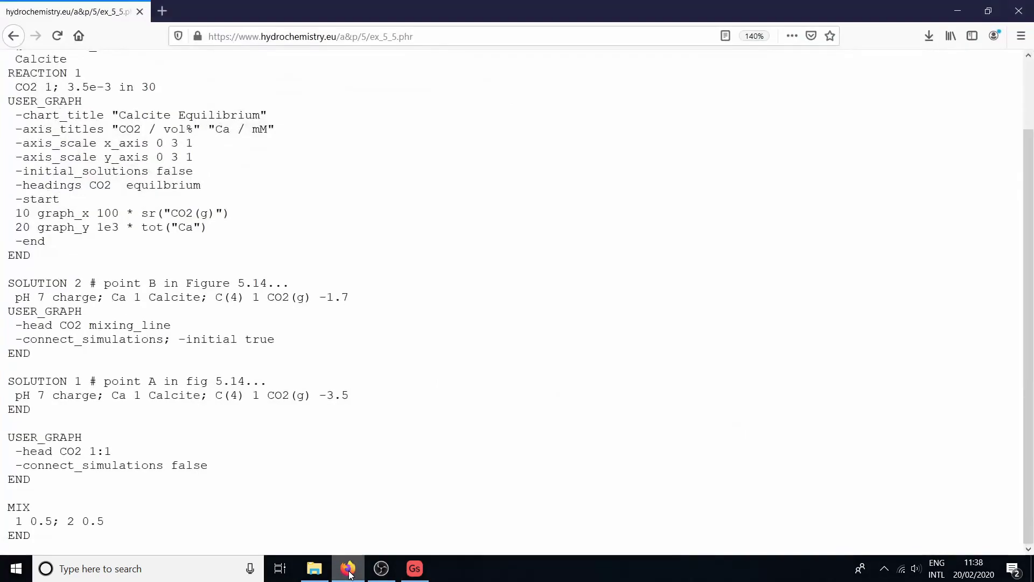
left_click_drag(71, 542, 5, 57)
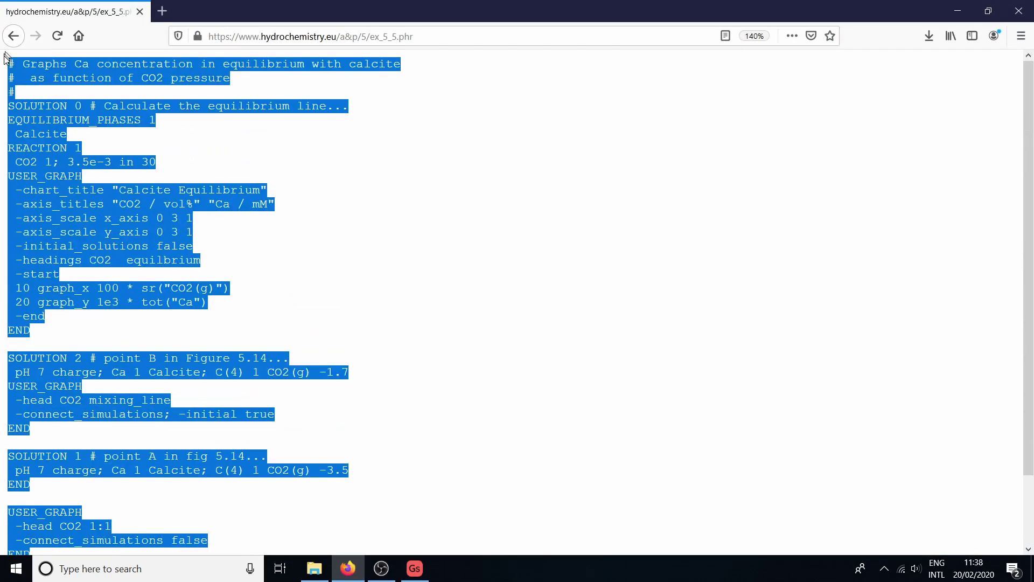
right_click(88, 72)
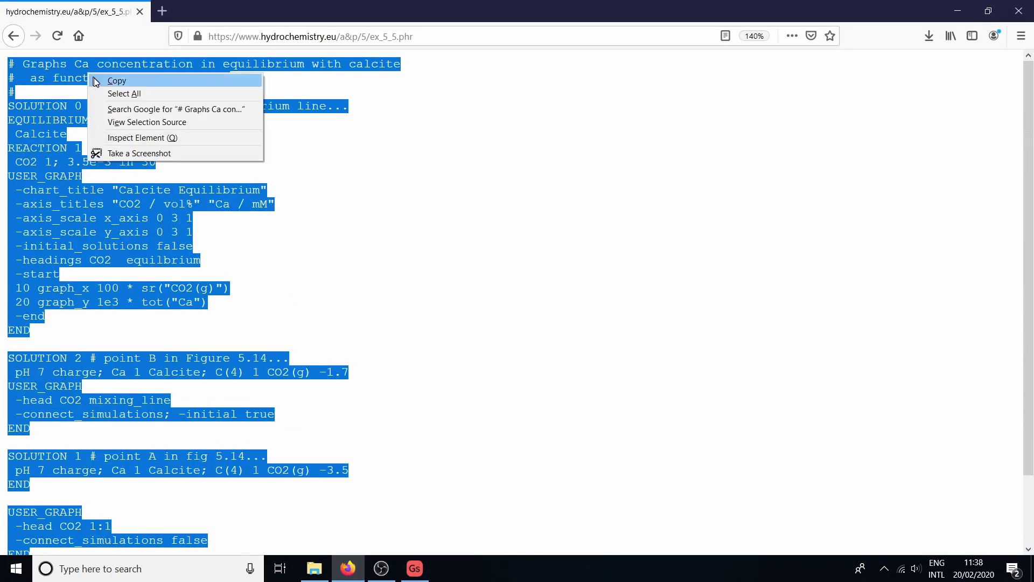
left_click(107, 77)
Back in GibbsStudio, replace the default SOLUTION text in the Phreeqc Editor with the copied input.
left_click(426, 561)
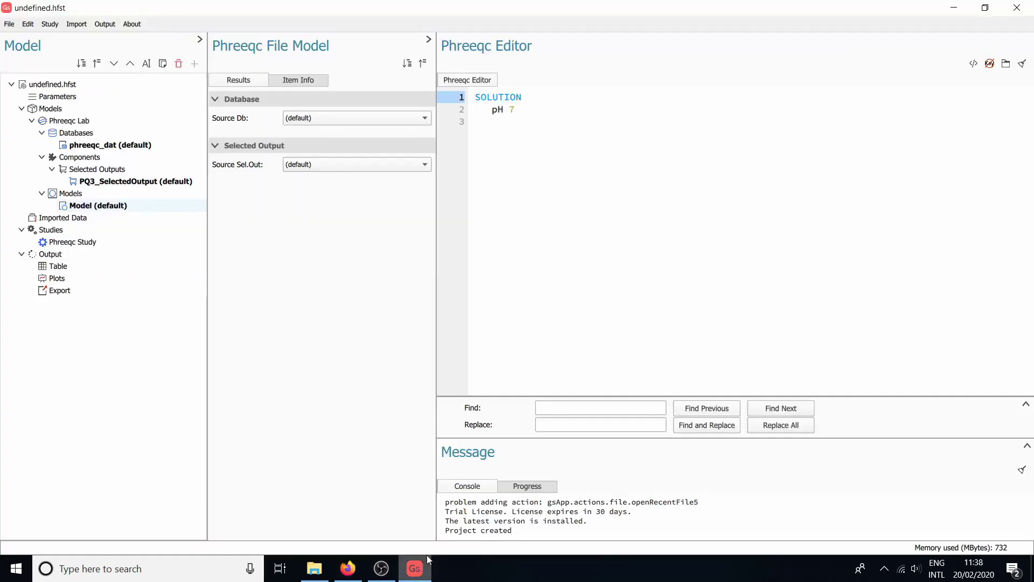
left_click(523, 196)
left_click_drag(522, 194, 463, 99)
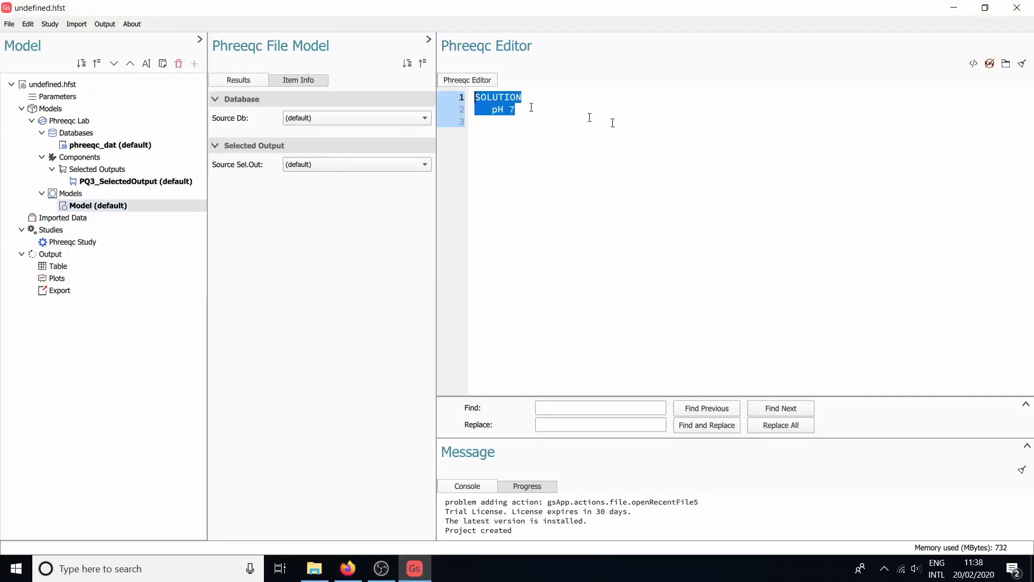
key("Delete")
right_click(506, 98)
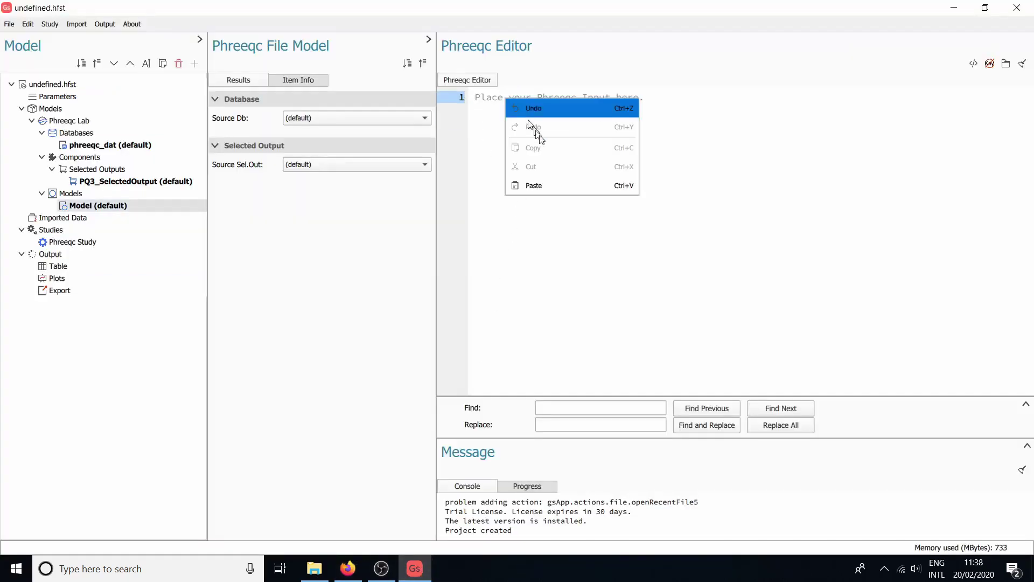
left_click(552, 193)
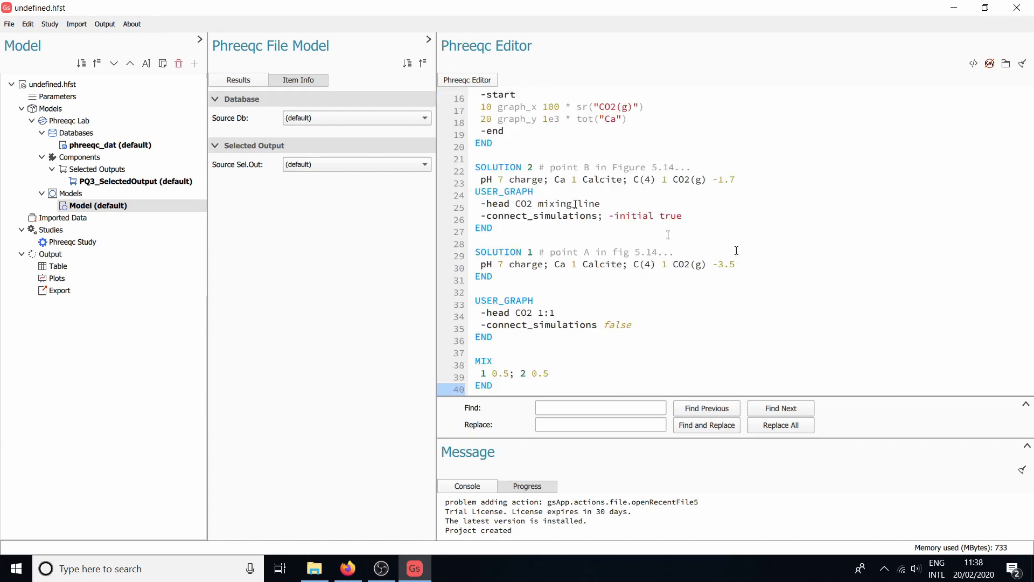
Remove the Phreeqc keywords that GibbsStudio does not use from the model input and accept the text modification.
left_click_drag(1030, 384, 1030, 269)
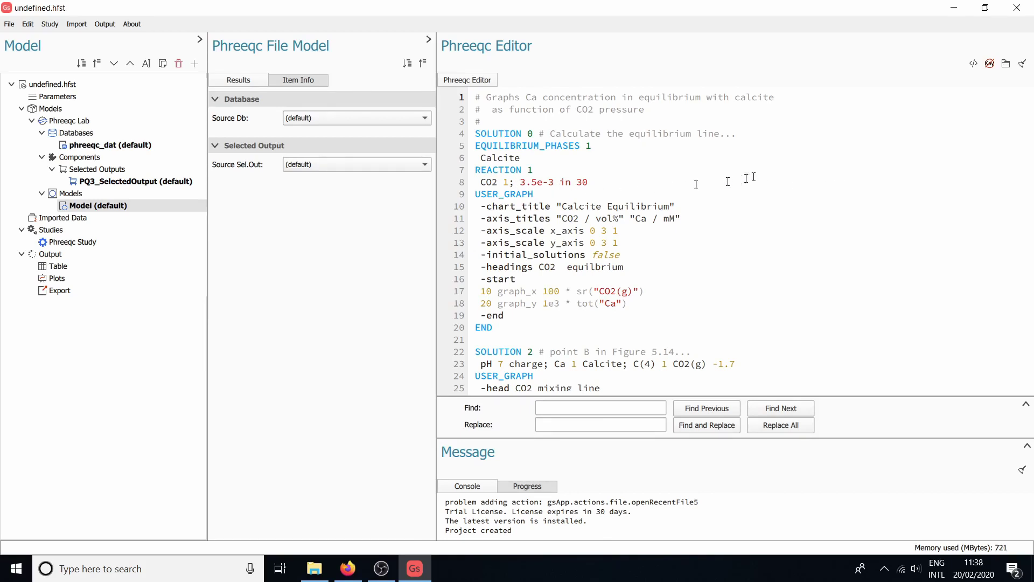
left_click(992, 64)
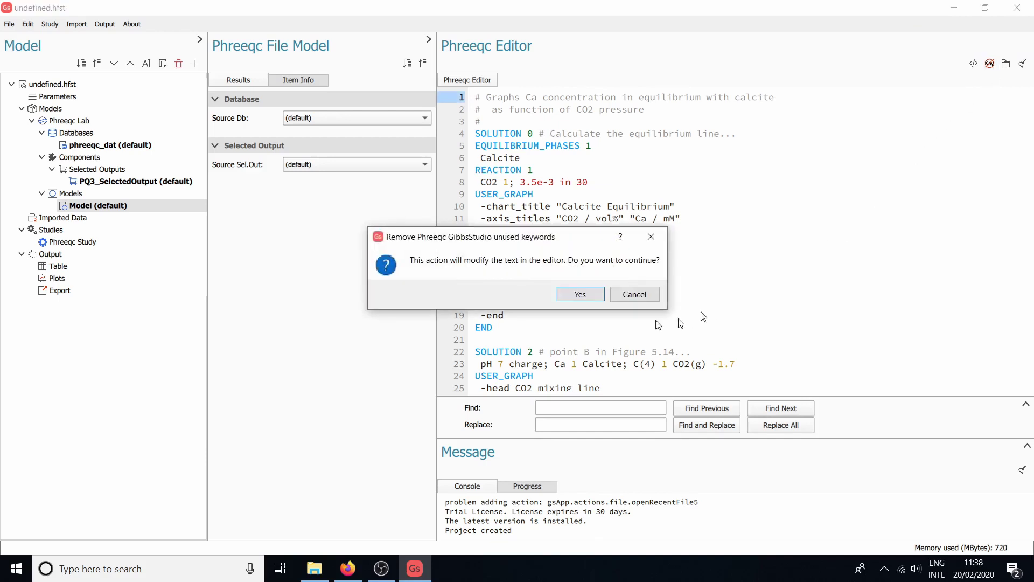
left_click(585, 295)
Separate the SOLUTION 2 and SOLUTION 1 blocks with blank lines and delete the redundant END before MIX.
left_click(475, 206)
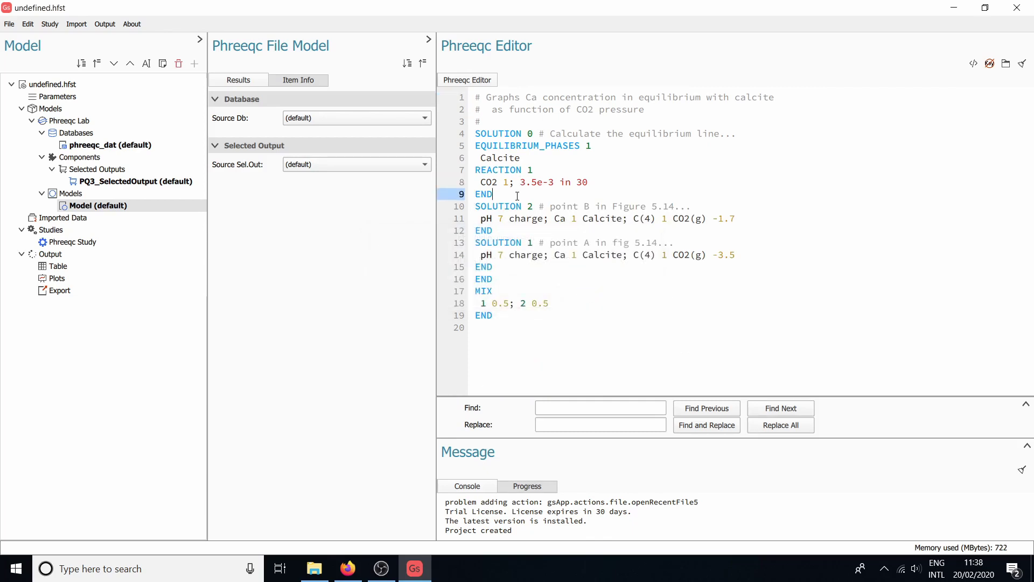
key("Return")
left_click(475, 255)
key("Return")
double_click(484, 303)
key("BackSpace")
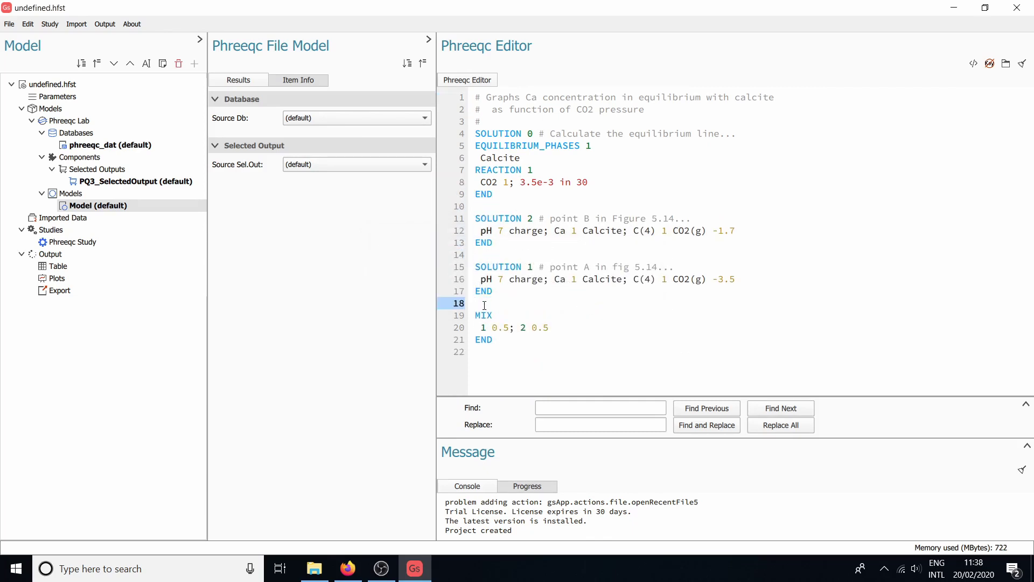
Split the semicolon-separated entries of REACTION 1 and SOLUTION 2 onto separate lines, removing the semicolons.
left_click(511, 182)
key("BackSpace")
key("Return")
left_click(545, 243)
key("BackSpace")
key("Return")
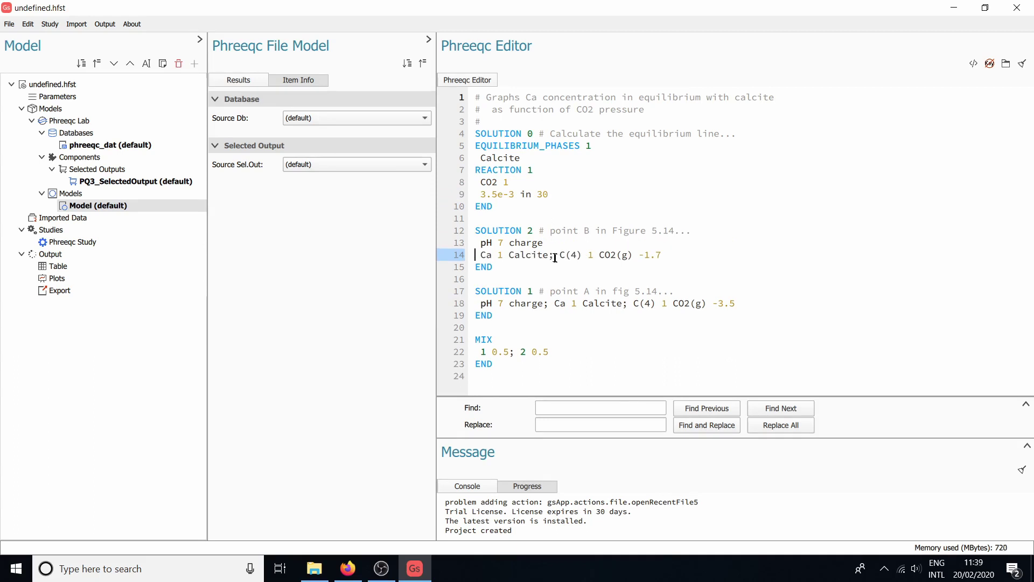
left_click(555, 255)
key("BackSpace")
key("Return")
Split the pH, Ca and C(4) entries of SOLUTION 1 onto separate lines, removing the semicolons.
left_click(545, 316)
key("BackSpace")
key("Return")
left_click(554, 327)
key("BackSpace")
key("Return")
scroll(586, 354, "down", 1)
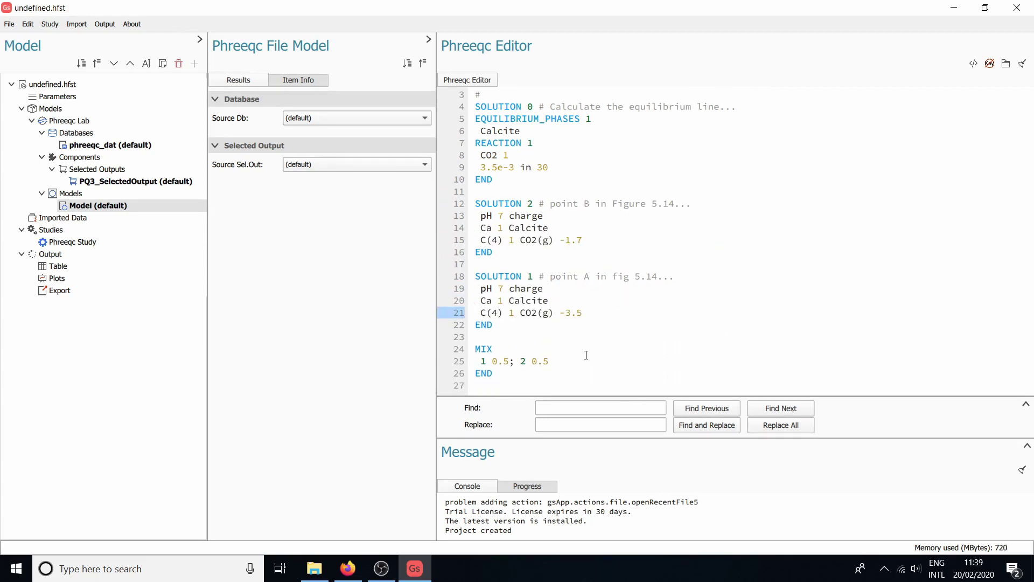
scroll(586, 355, "up", 1)
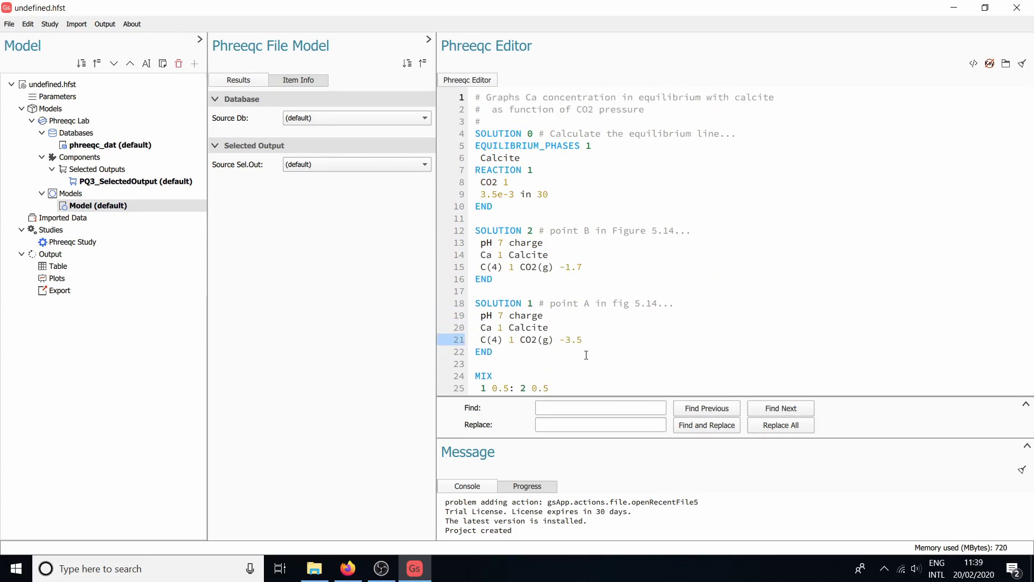
Check the model's source database choices and view the contents of the default phreeqc_dat database.
left_click(372, 128)
left_click(373, 127)
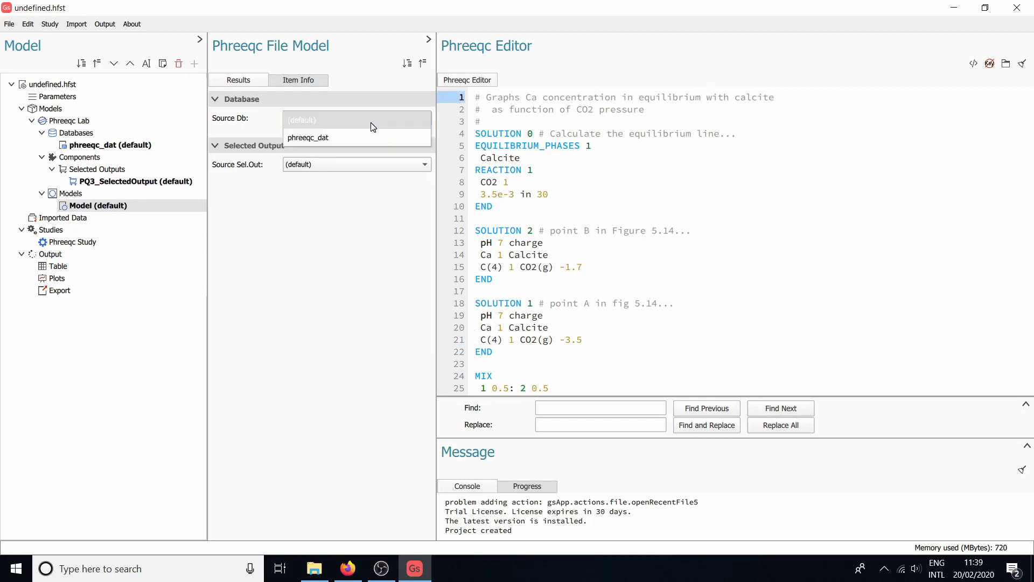
left_click(99, 148)
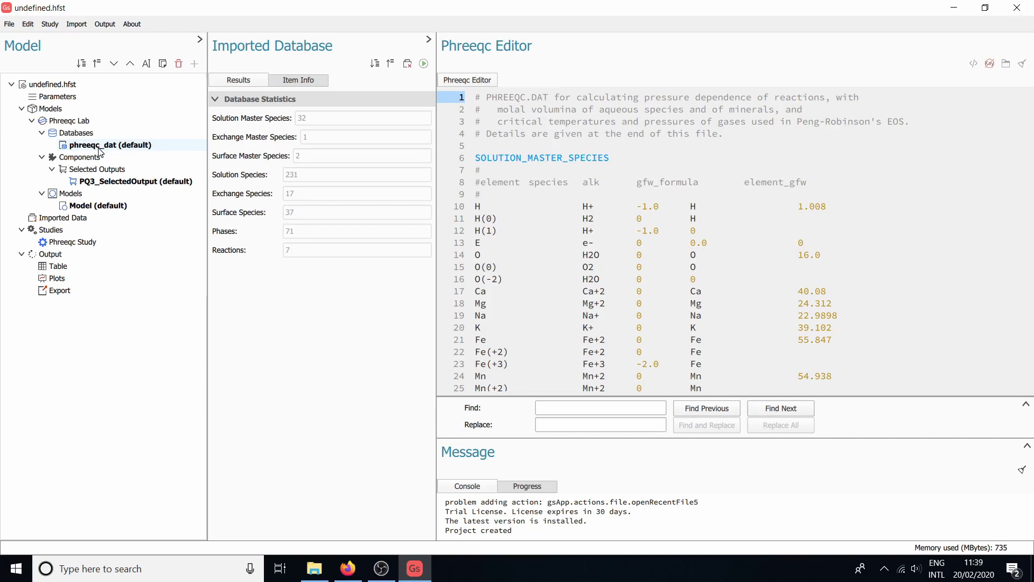
left_click(83, 205)
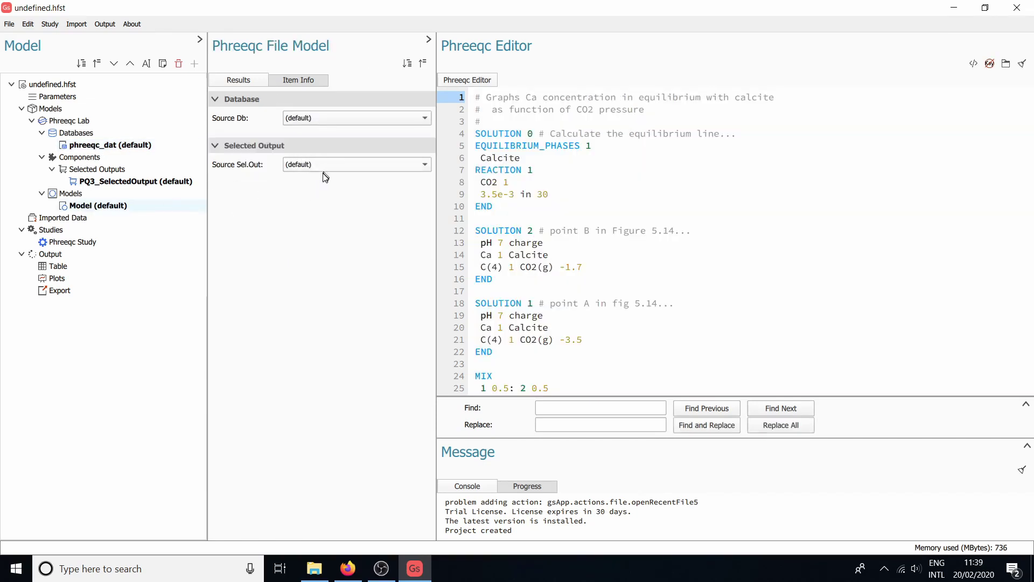
Add Ca to the totals reported by the PQ3_SelectedOutput component.
left_click(117, 182)
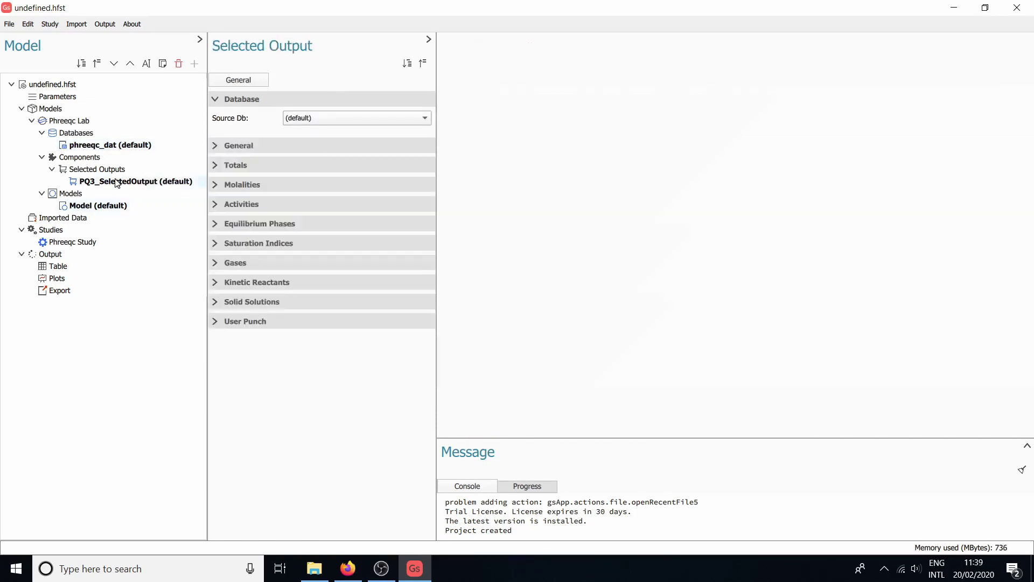
left_click(216, 146)
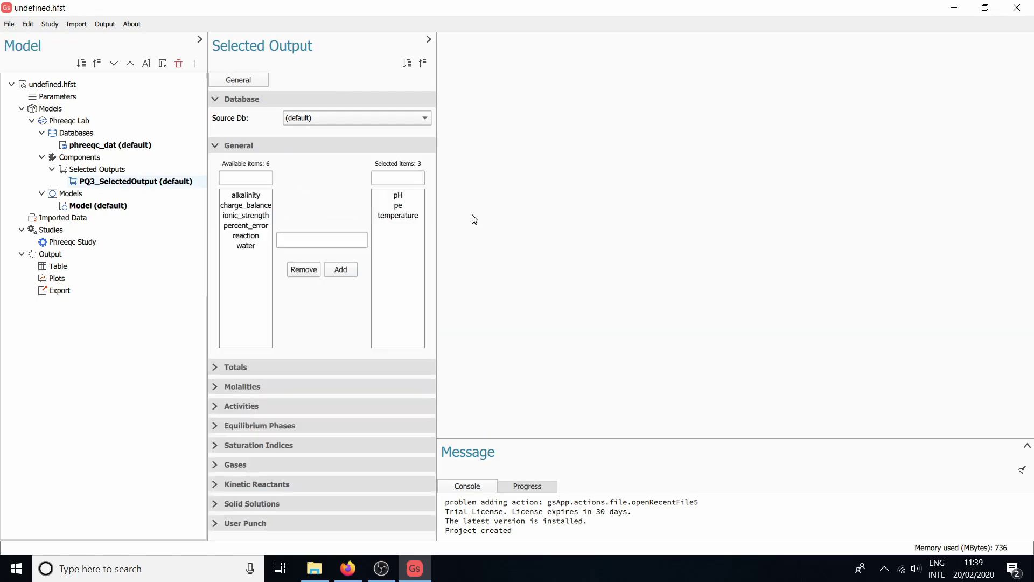
left_click(215, 145)
left_click(216, 165)
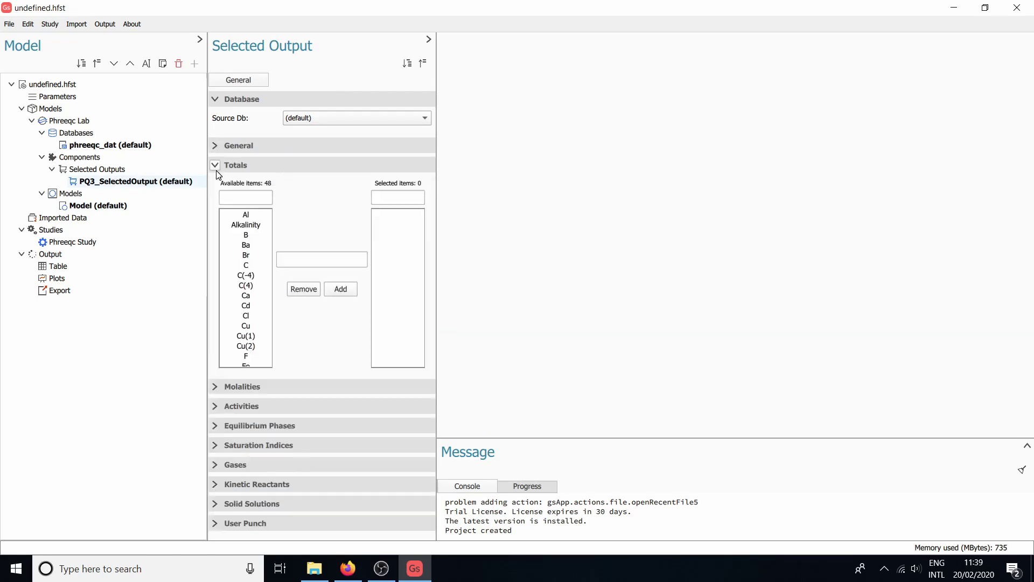
left_click(242, 196)
left_click(246, 296)
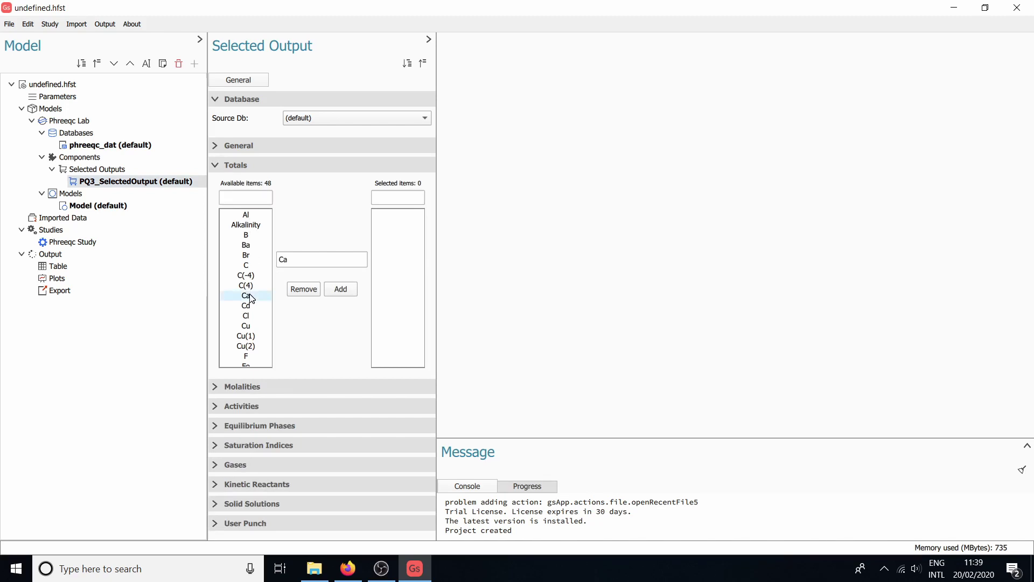
left_click(339, 289)
left_click(247, 165)
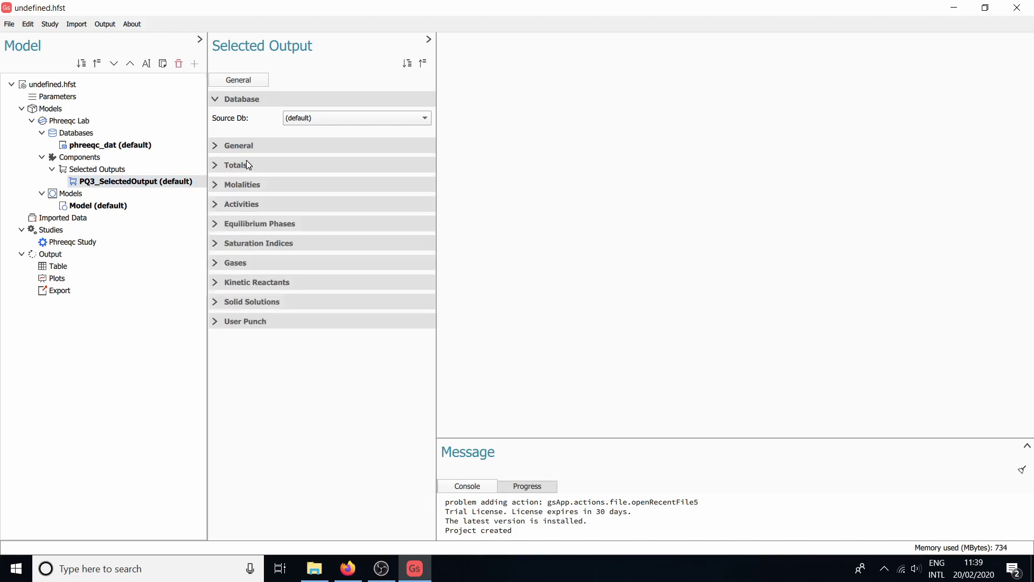
Add CO2(g) to the saturation indices reported by PQ3_SelectedOutput.
left_click(229, 243)
left_click(235, 273)
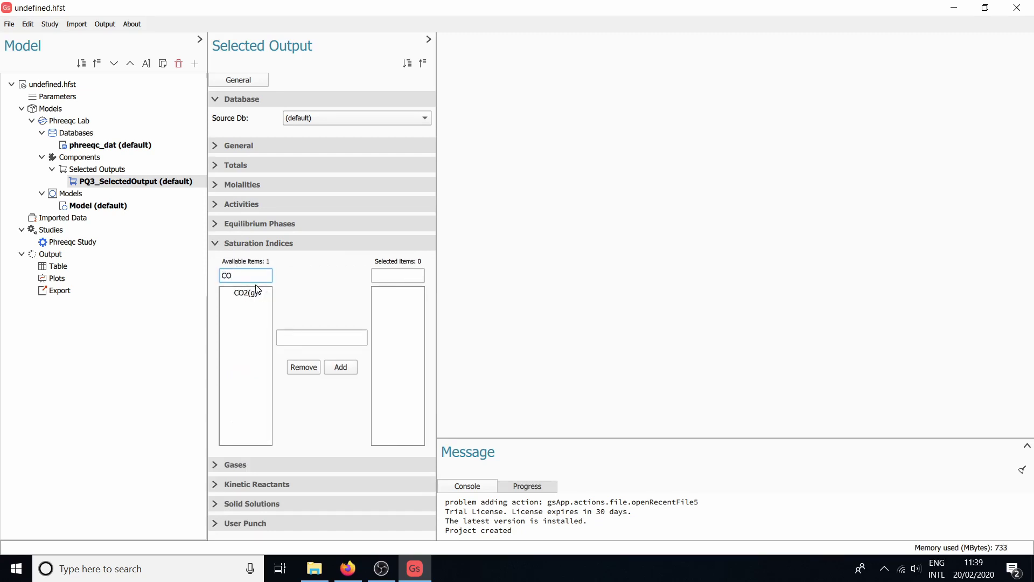
left_click(255, 296)
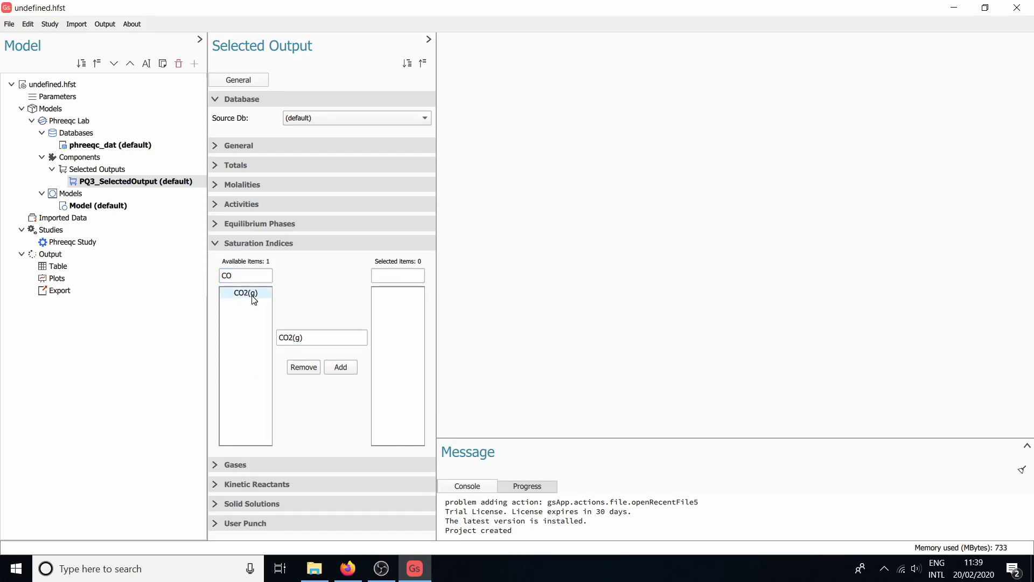
left_click(340, 366)
left_click(244, 241)
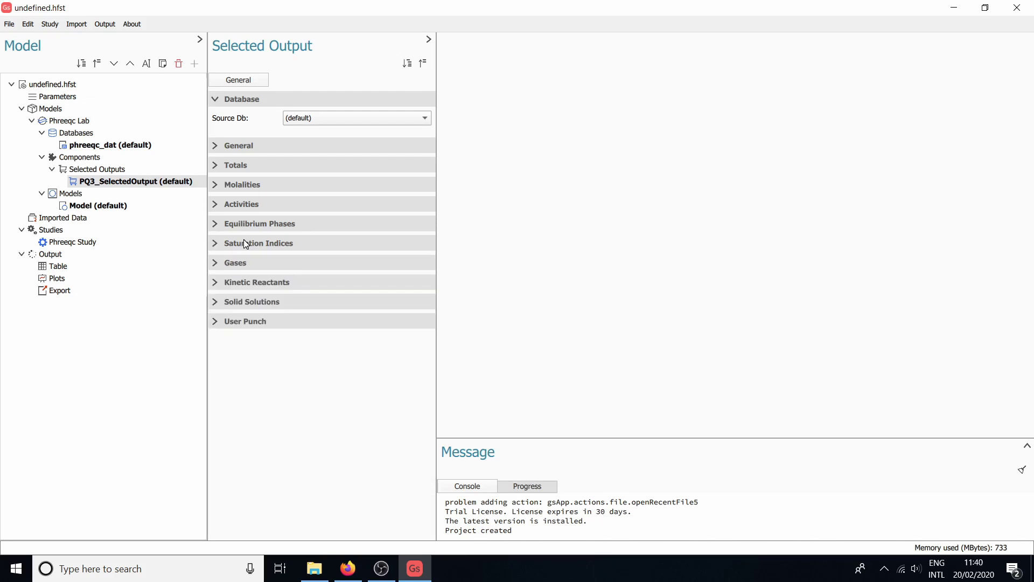
Enable saving of the input/output files in Phreeqc Study and compute the study.
left_click(107, 207)
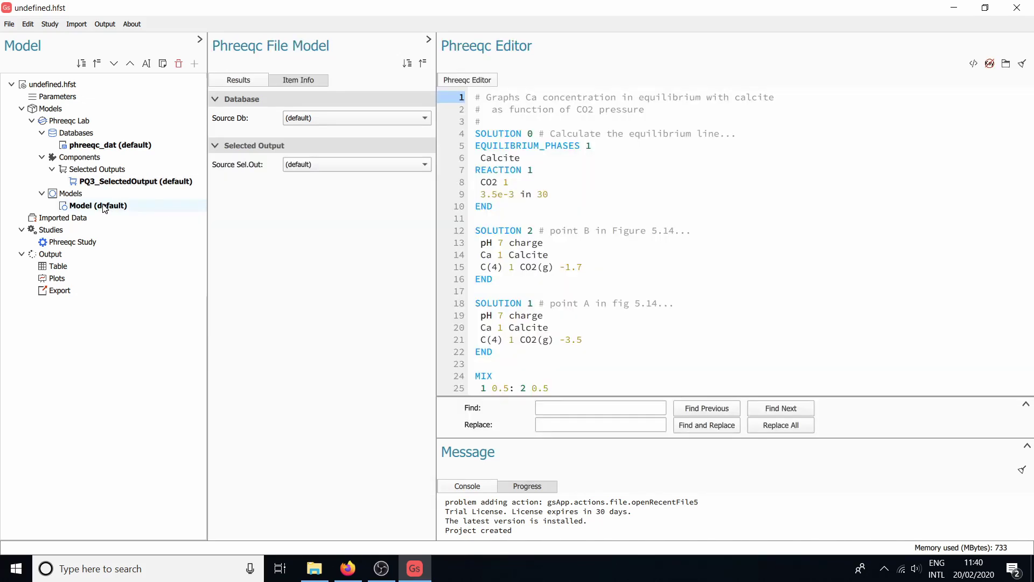
left_click(86, 243)
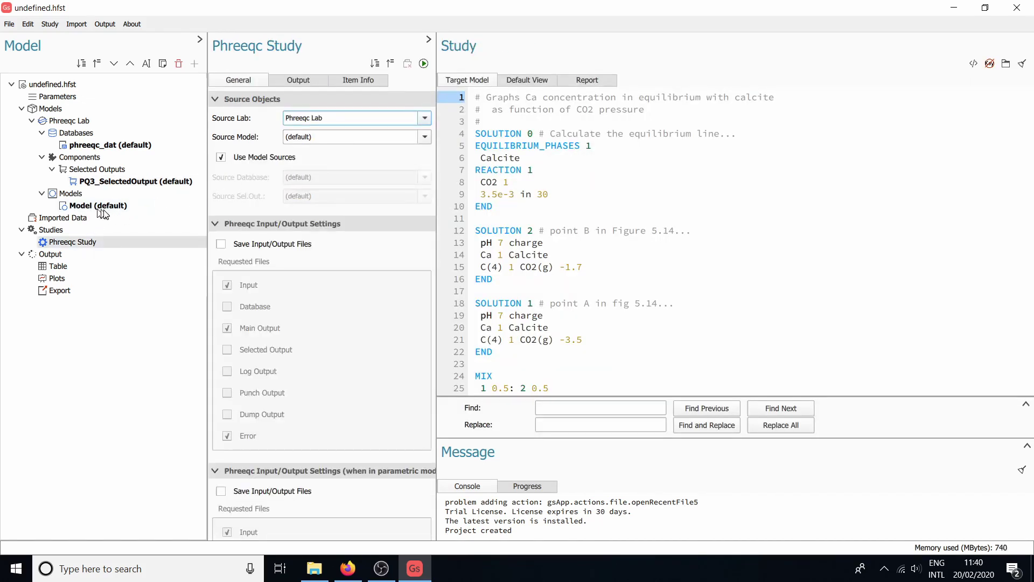
left_click(229, 243)
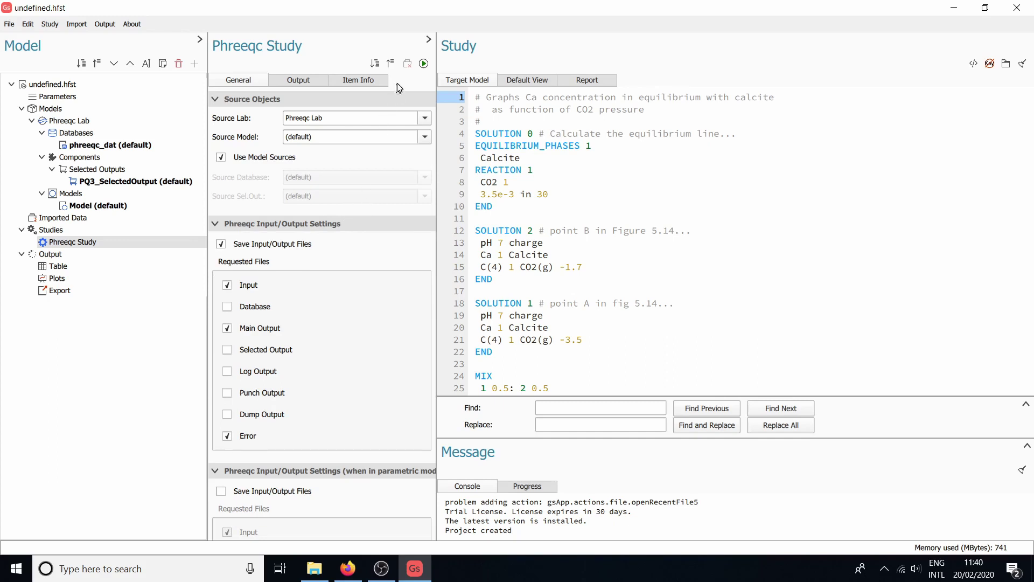
left_click(424, 64)
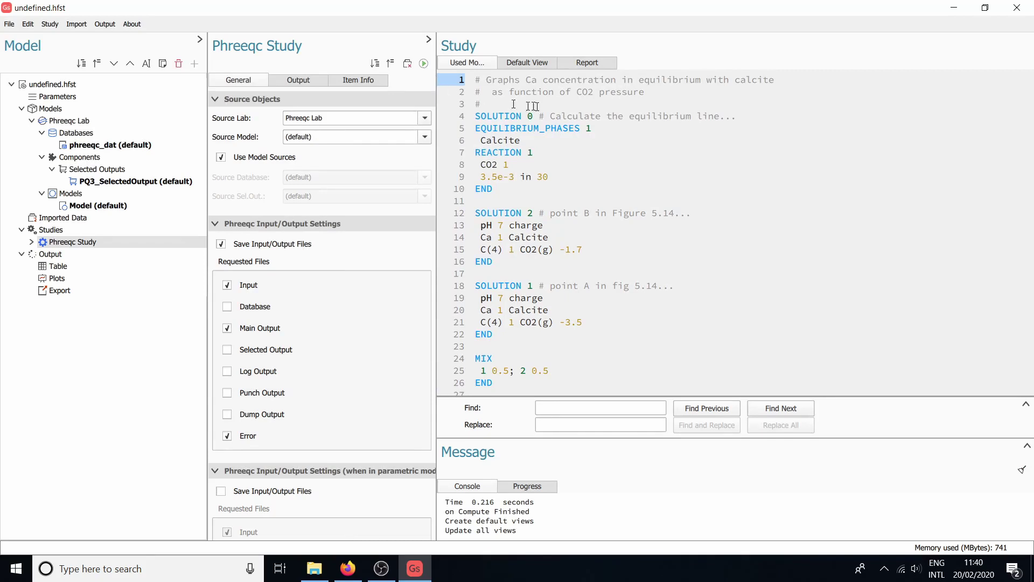
Examine the study's error and main output reports and its default results table, including the si_CO2(g) and Ca columns.
left_click(566, 63)
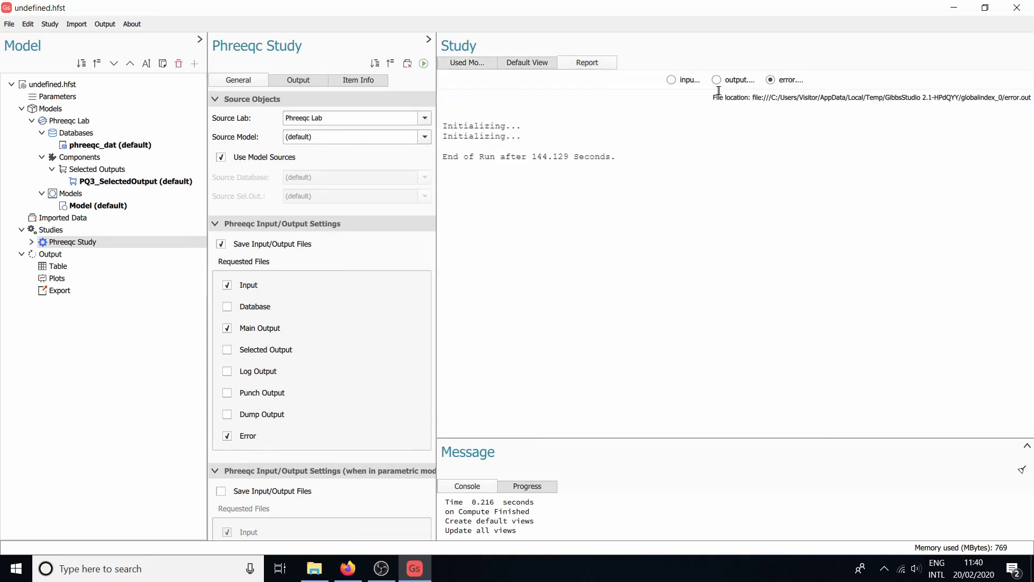
left_click(729, 81)
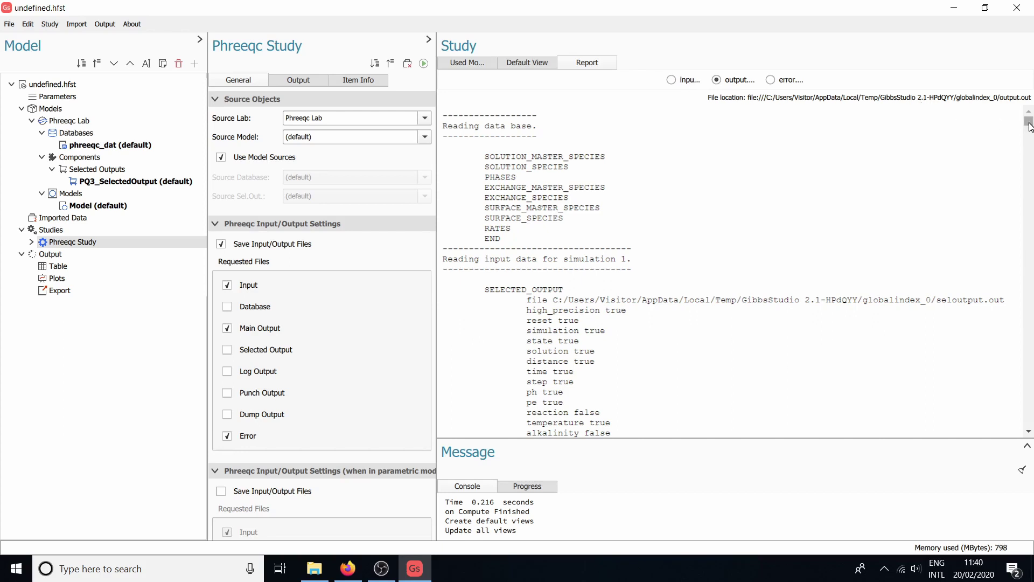
left_click_drag(1029, 122, 1016, 191)
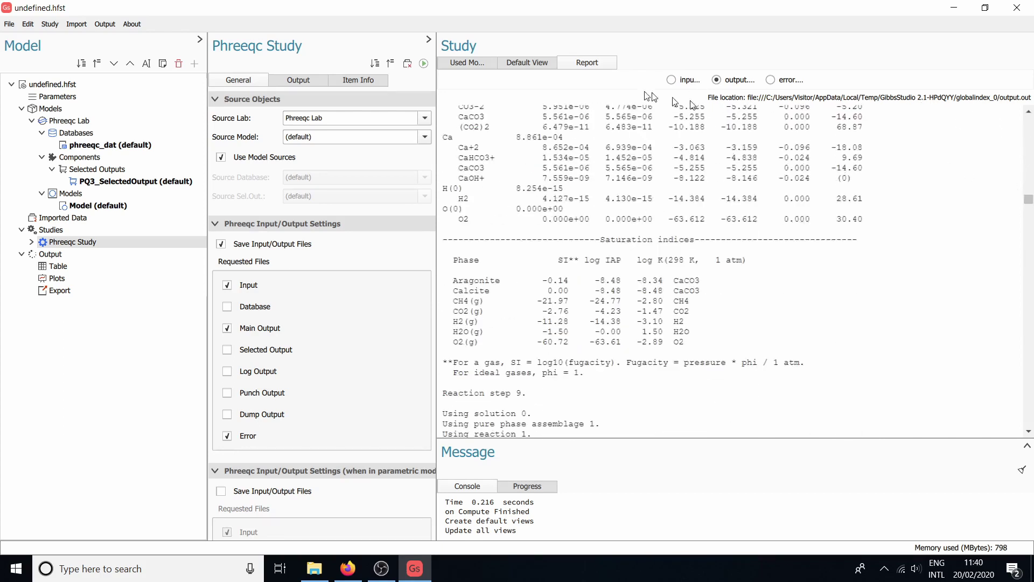
left_click(523, 63)
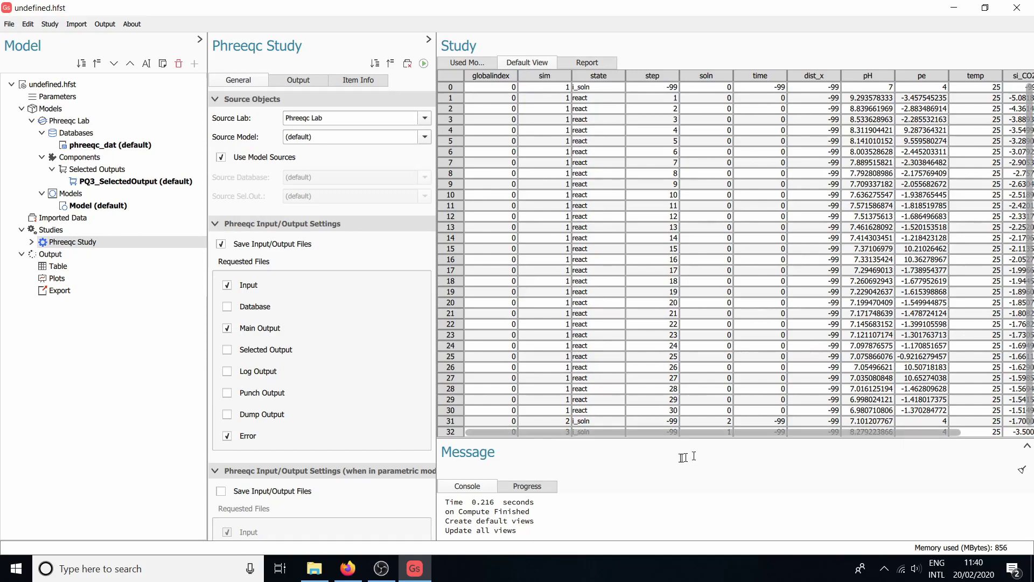
left_click_drag(666, 434, 755, 434)
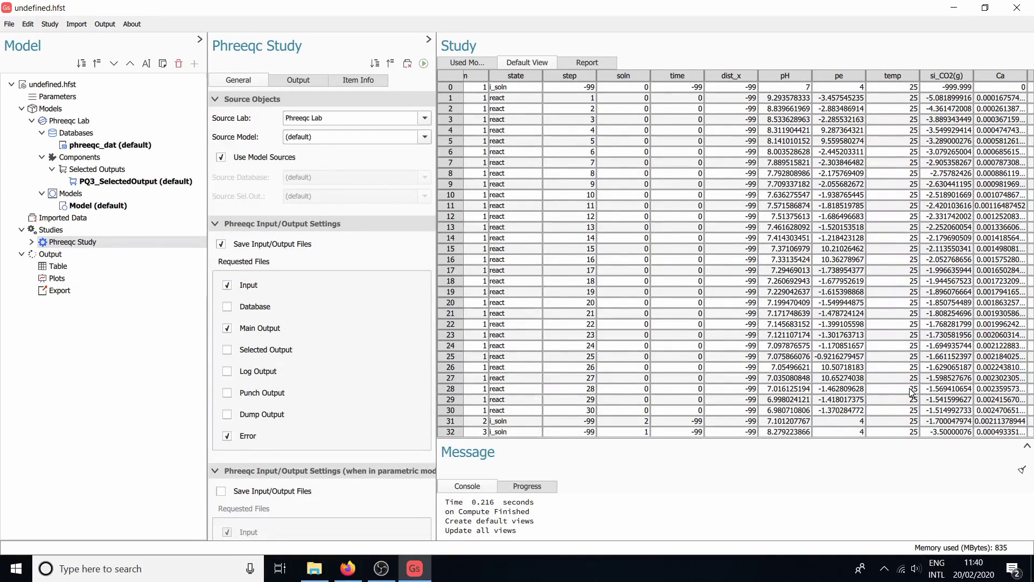
left_click_drag(661, 432, 549, 441)
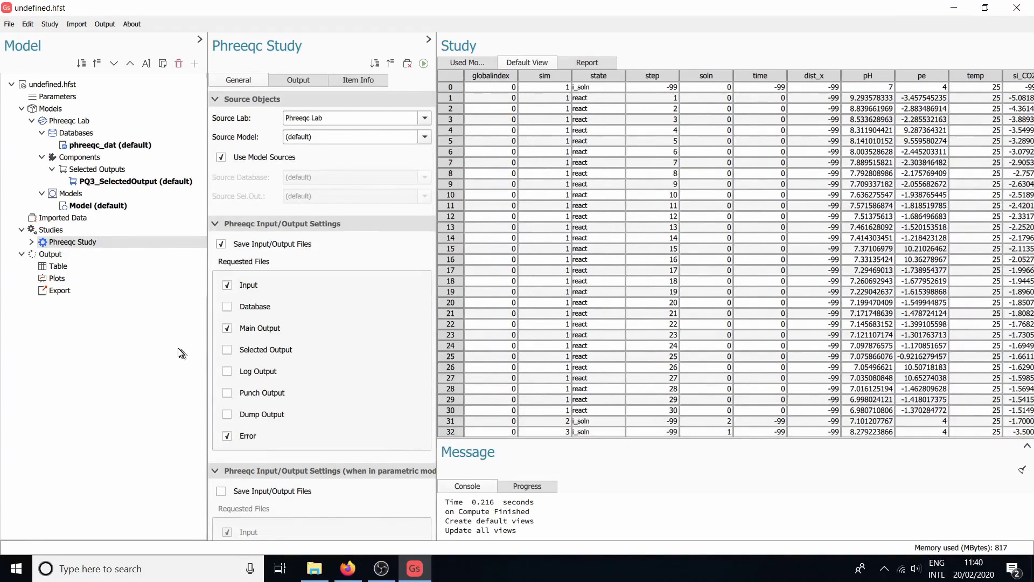
left_click(31, 242)
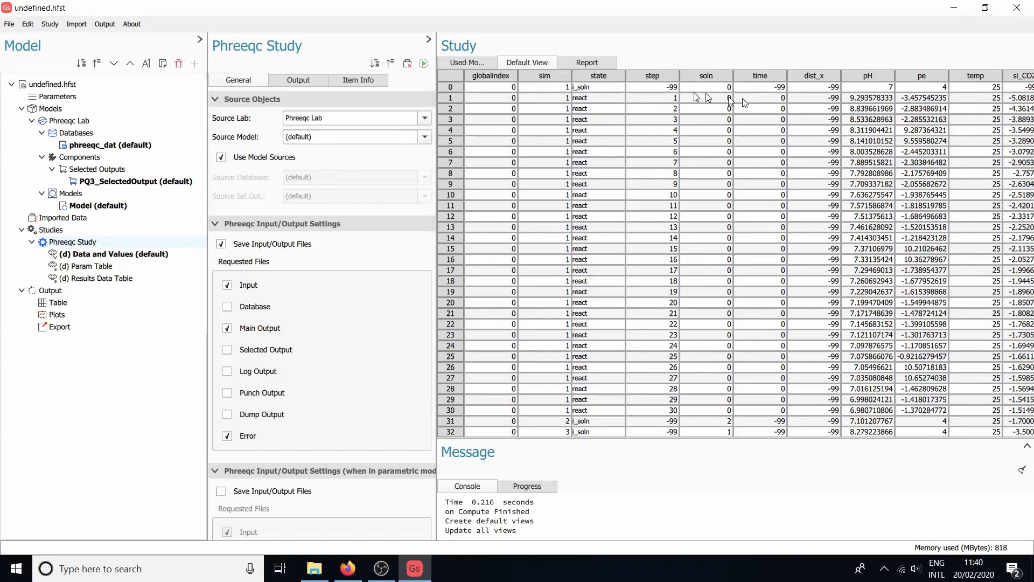
scroll(639, 92, "down", 1)
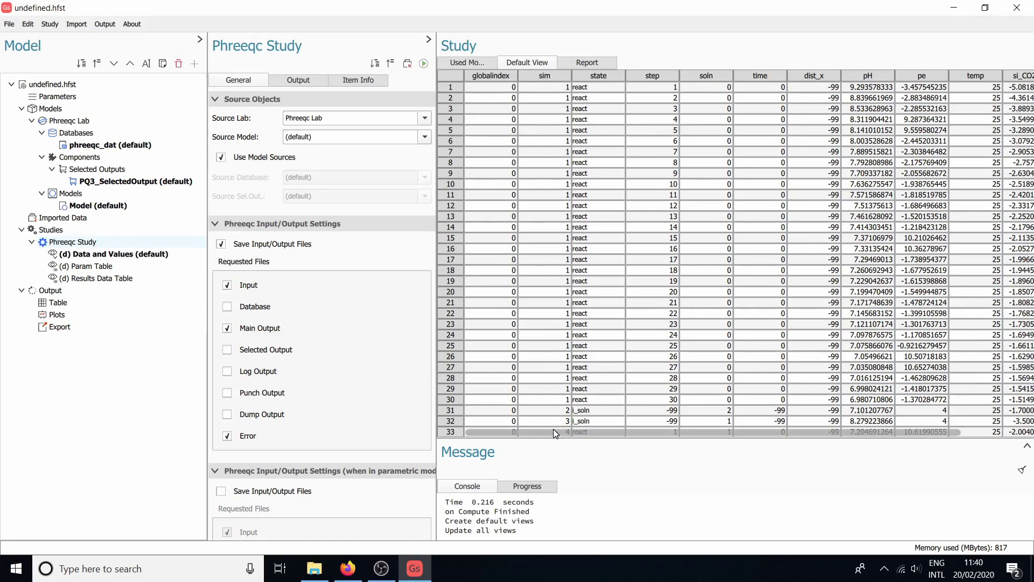
Add a simulation filter view to Phreeqc Study with (d) Data and Values as its source, keeping only simulation 1.
right_click(82, 241)
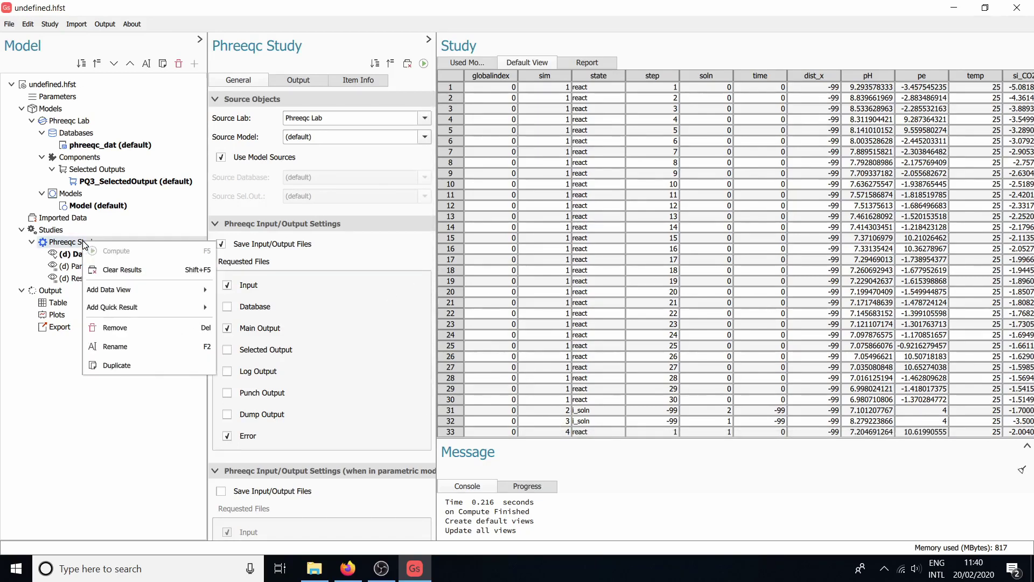
mouse_move(128, 311)
mouse_move(135, 292)
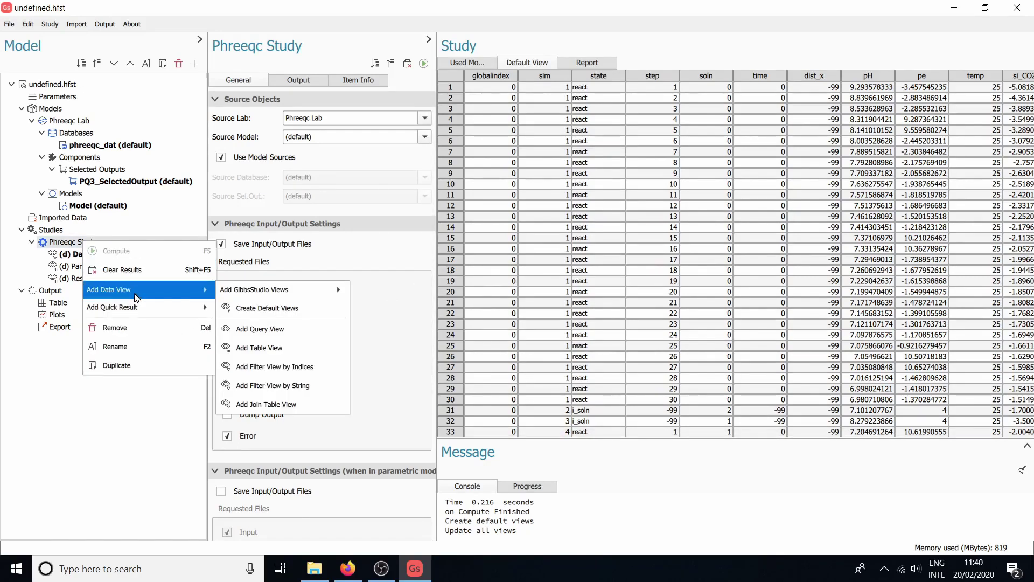
mouse_move(307, 294)
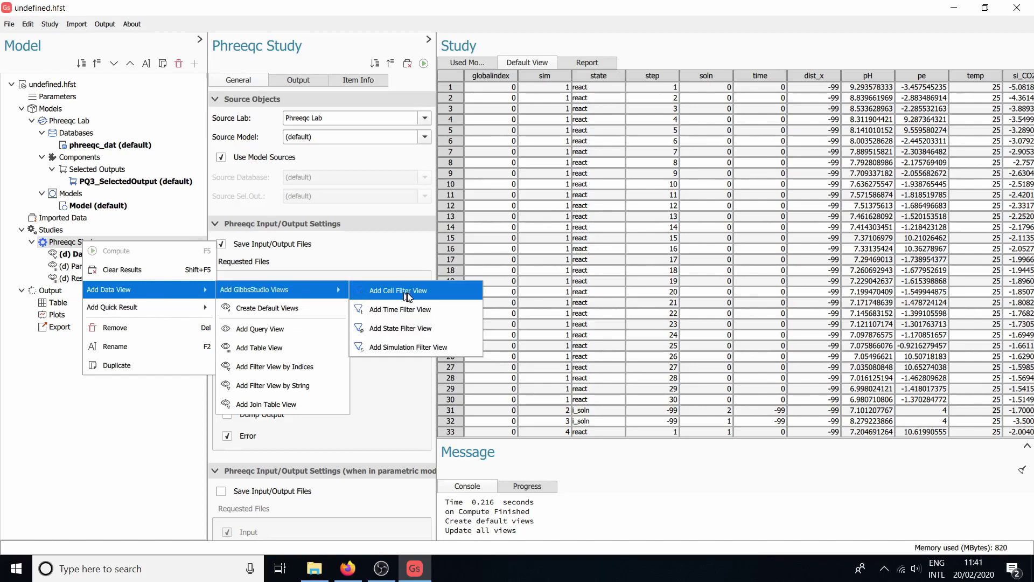
left_click(425, 347)
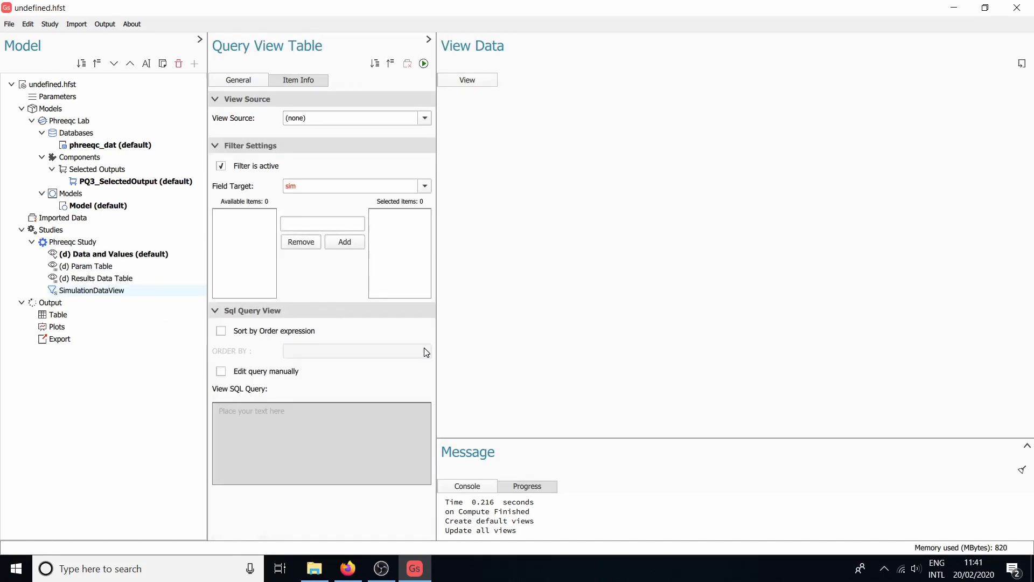
left_click(427, 122)
left_click(374, 132)
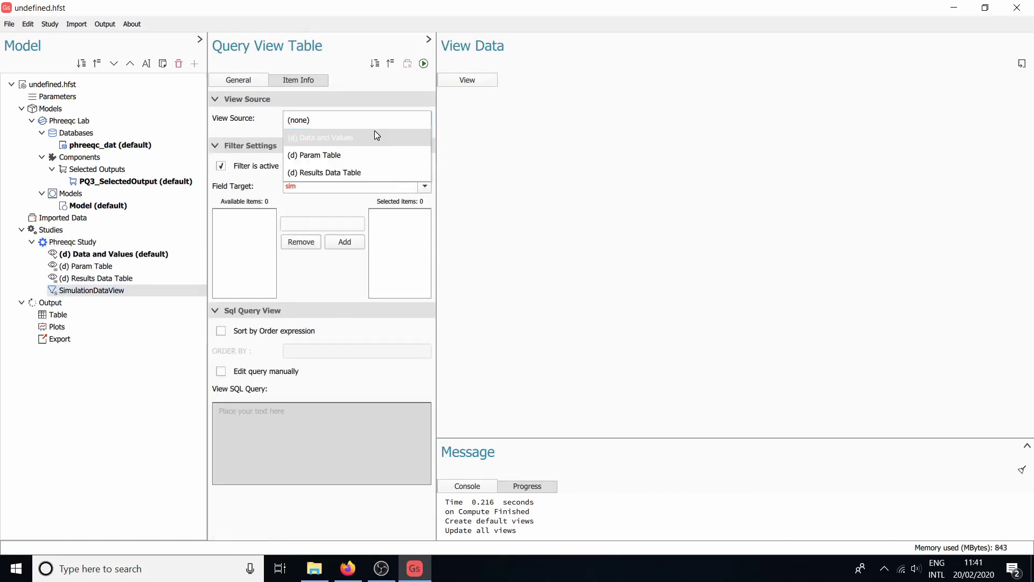
left_click(291, 222)
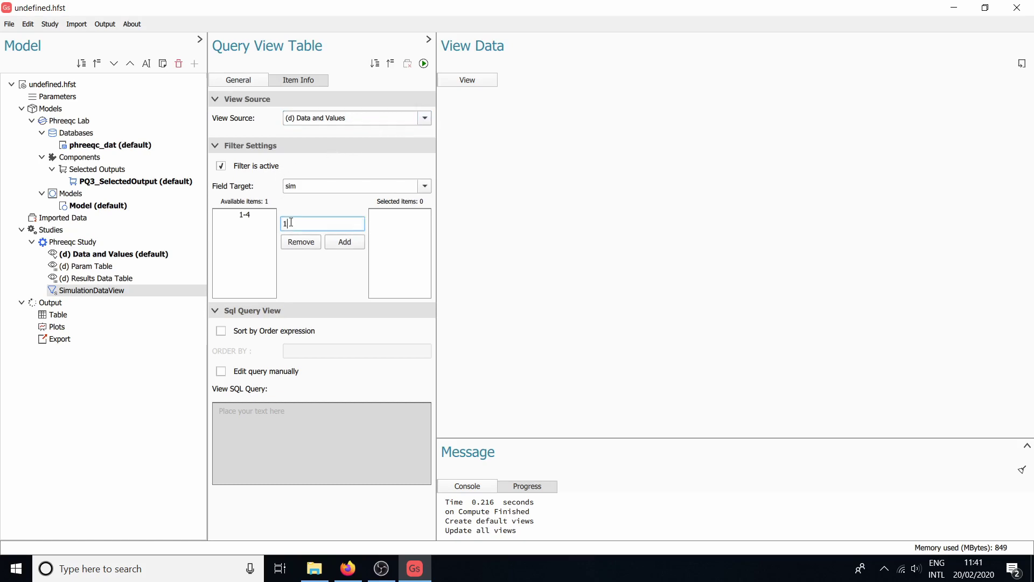
left_click(345, 245)
Rename the simulation filter view sim_1 and display its filtered data.
right_click(121, 290)
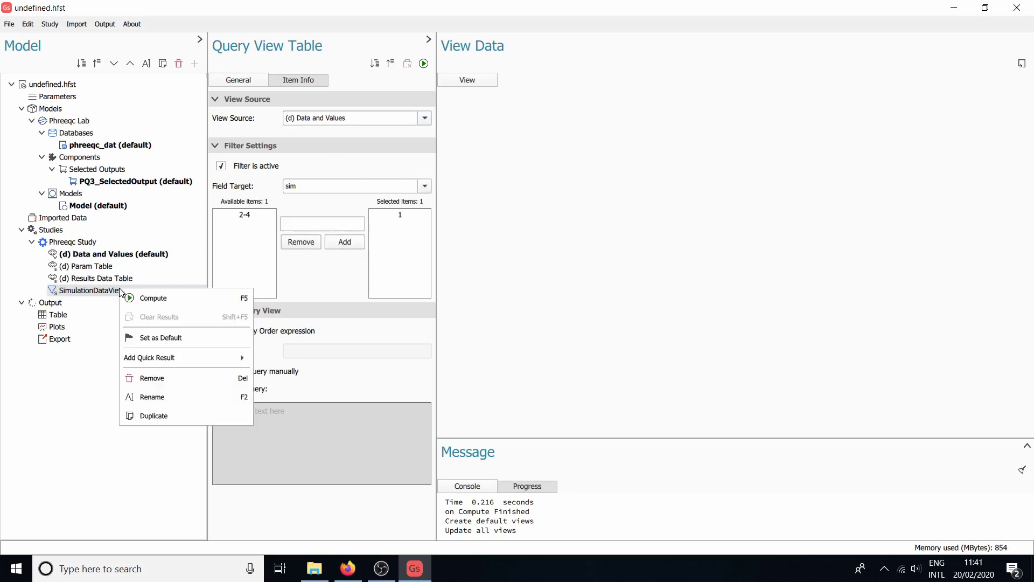
left_click(164, 396)
type("sim")
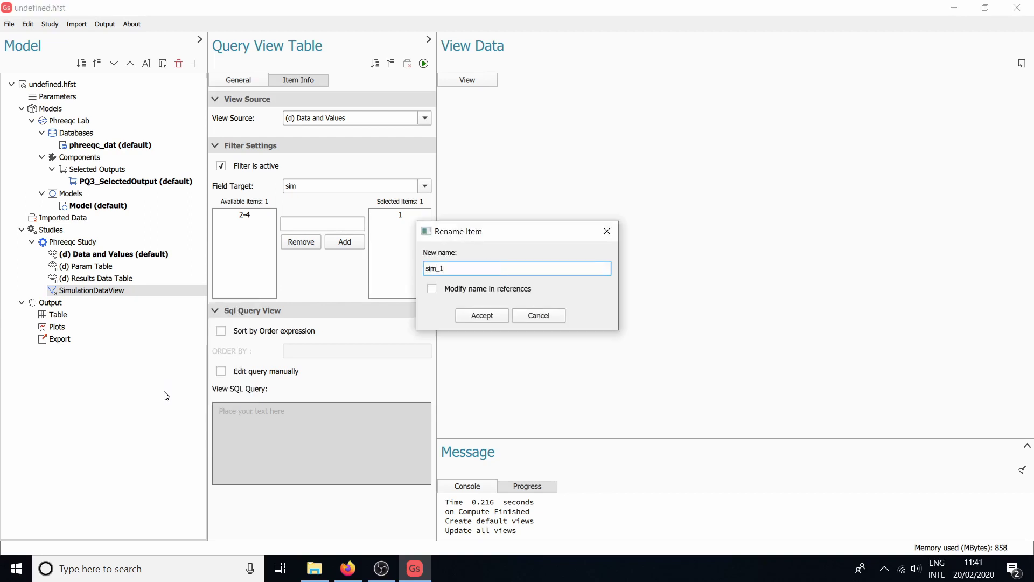
type("_1")
key("Return")
right_click(80, 246)
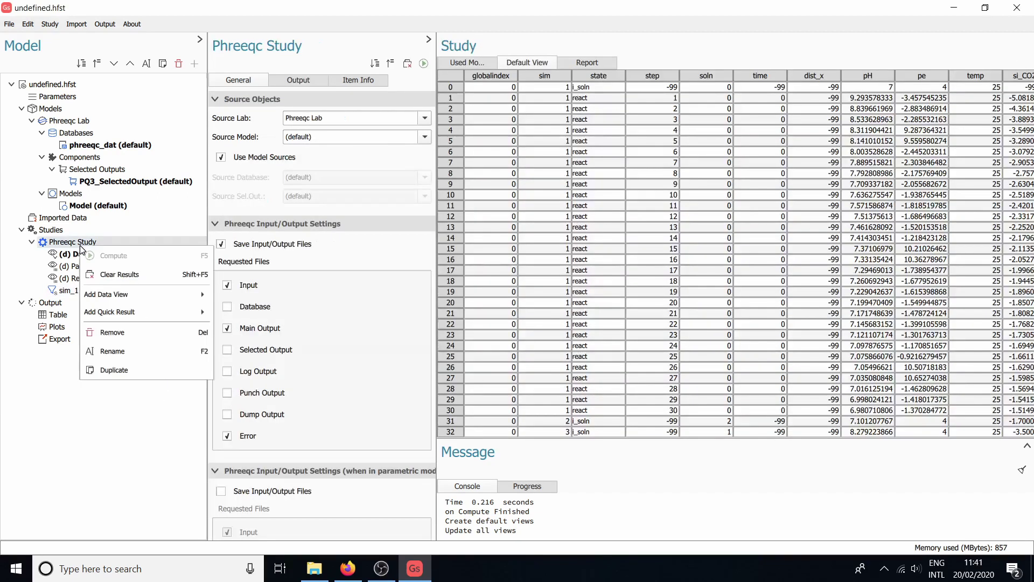
left_click(68, 290)
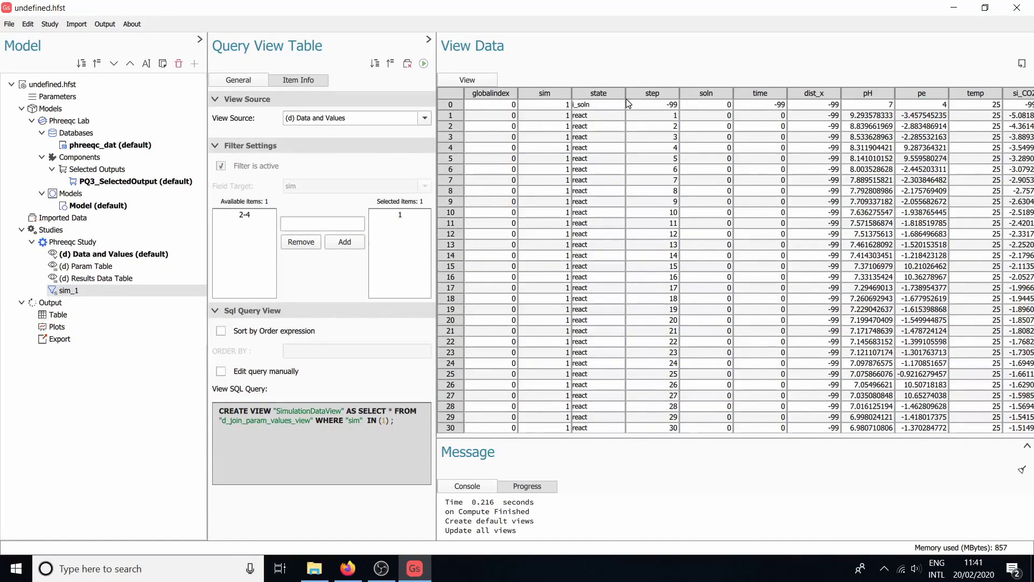
Add a state filter view to Phreeqc Study with sim_1 as its source, keeping only the react state.
right_click(75, 243)
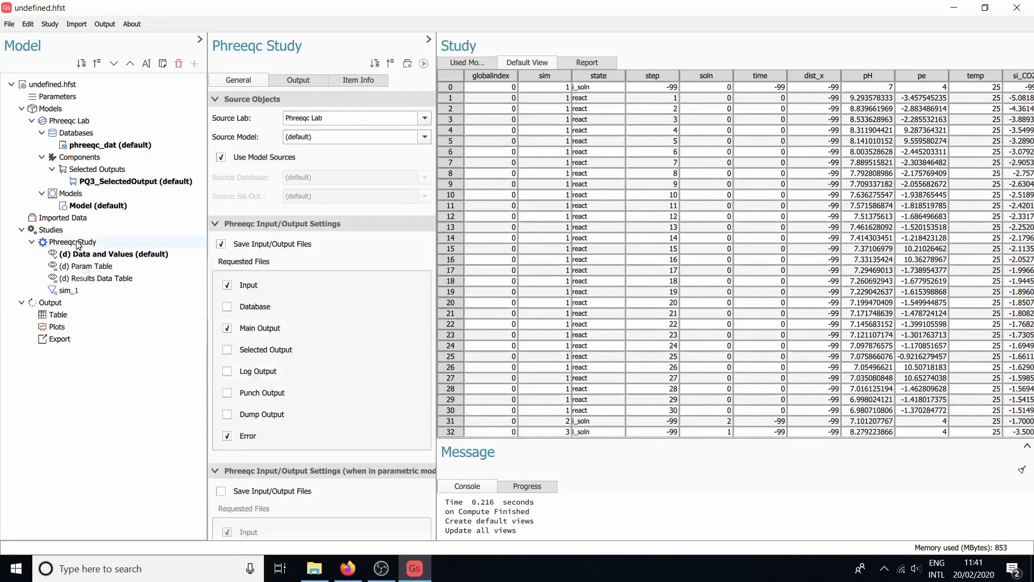
mouse_move(118, 302)
mouse_move(289, 311)
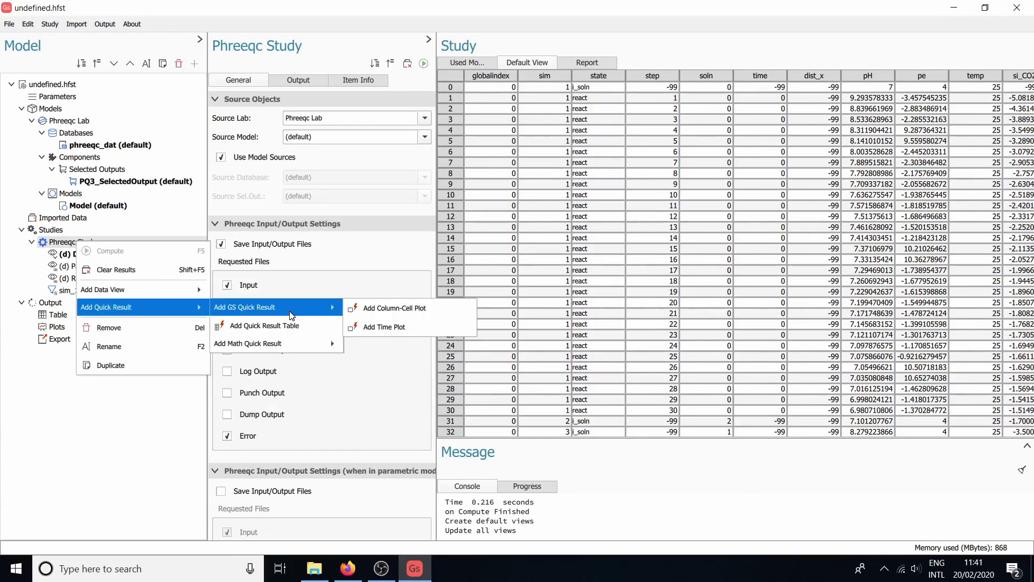
mouse_move(178, 290)
mouse_move(320, 291)
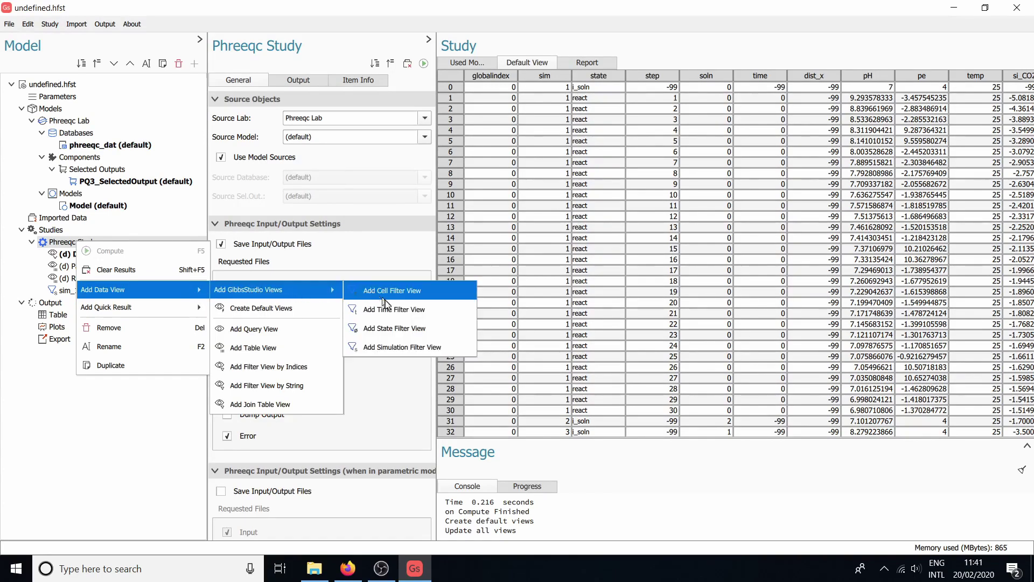
left_click(396, 325)
left_click(425, 120)
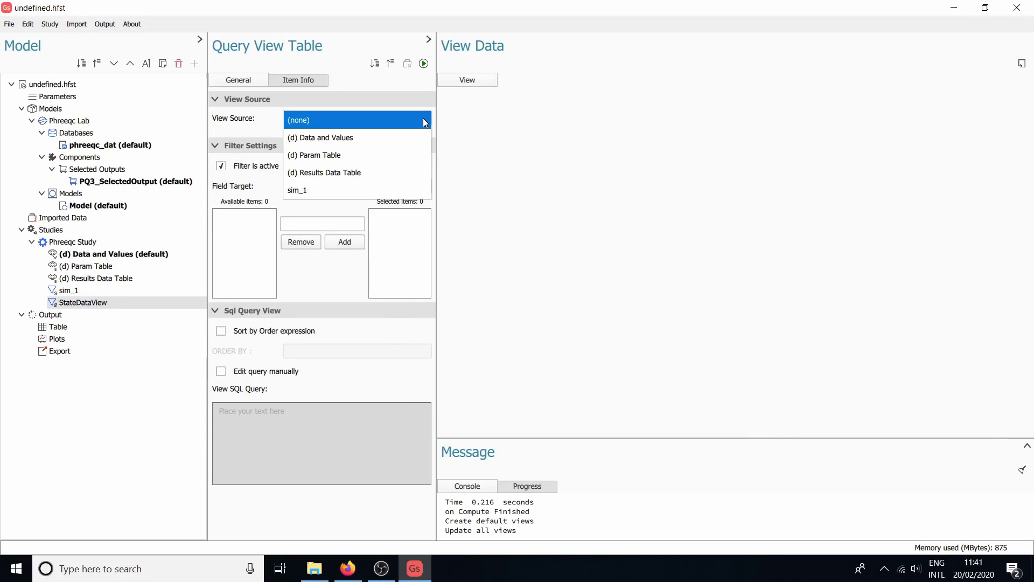
left_click(319, 190)
left_click(251, 225)
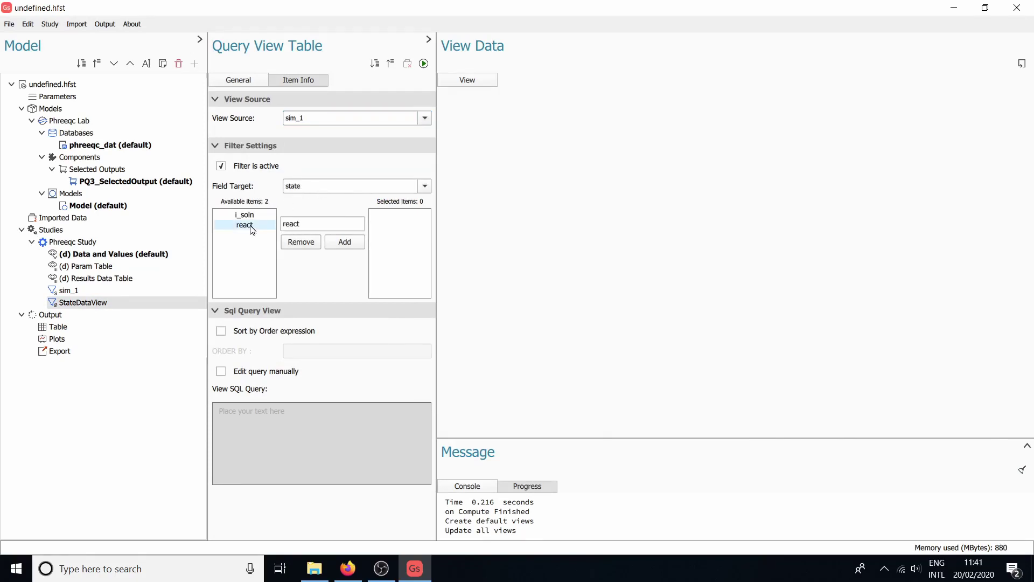
left_click(345, 242)
Rename the state filter view sim_1_state_react and display its filtered data.
double_click(93, 305)
type("si")
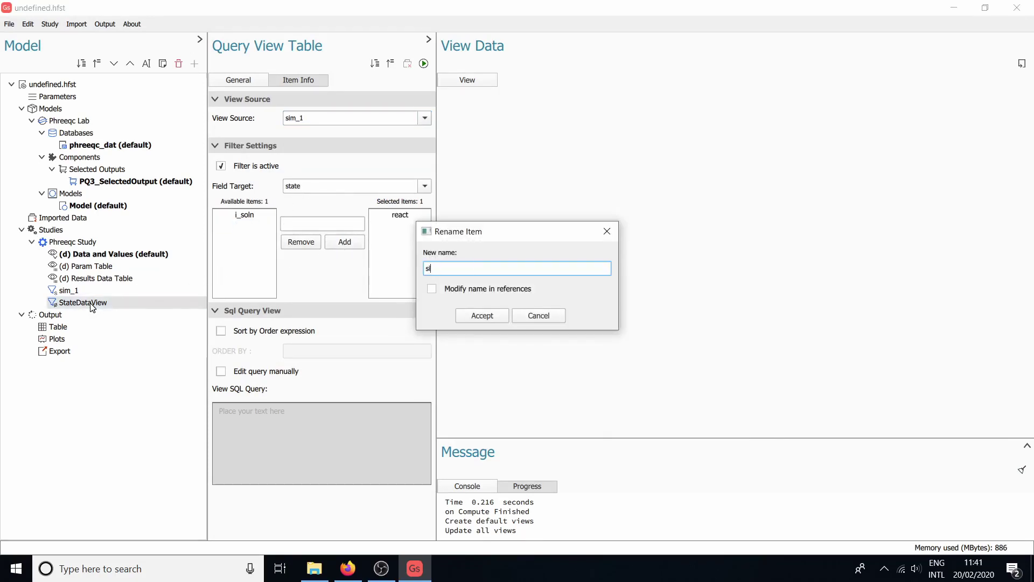
type("m_1_state_react")
left_click(482, 315)
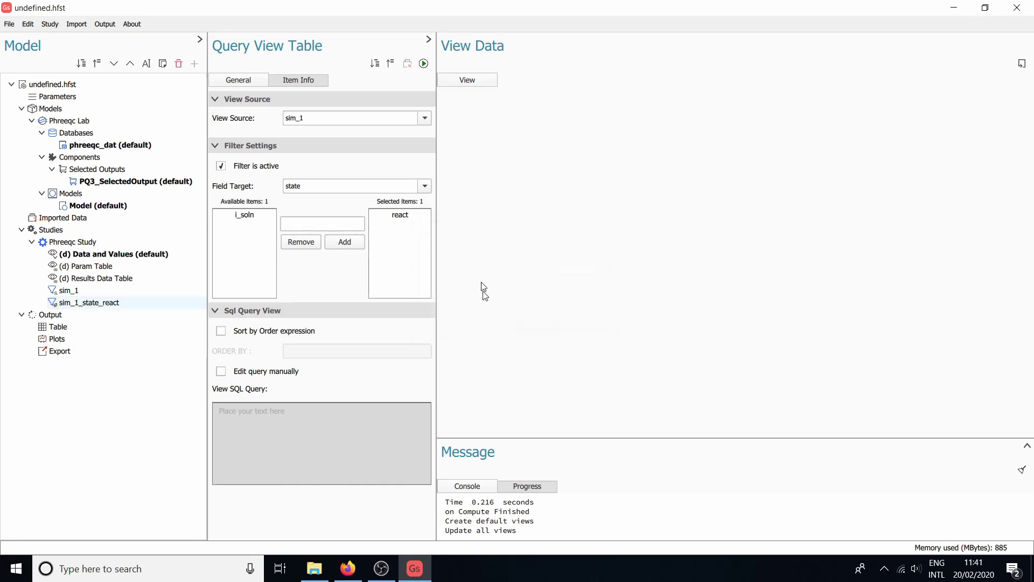
left_click(424, 64)
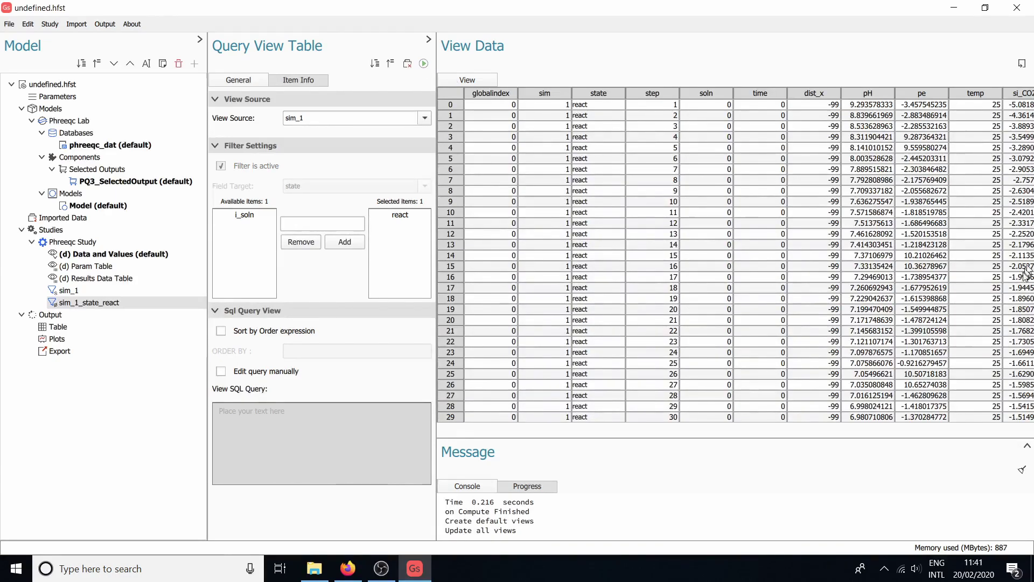
mouse_move(642, 433)
left_click_drag(641, 435, 571, 437)
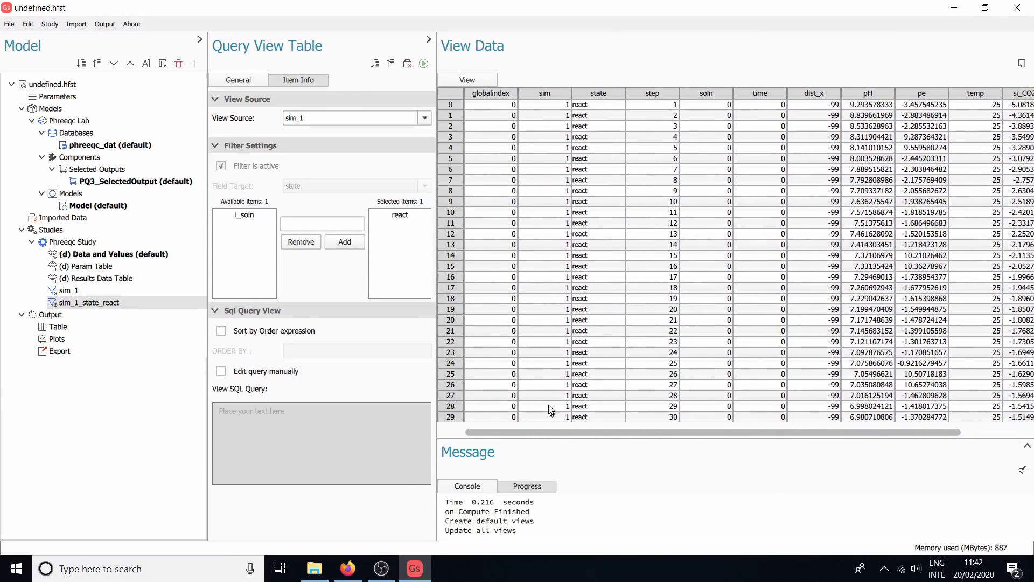
Add a simulation filter view to Phreeqc Study sourced from (d) Results Data Table, keeping simulations 2-4, and display its data.
right_click(76, 245)
mouse_move(115, 294)
mouse_move(242, 296)
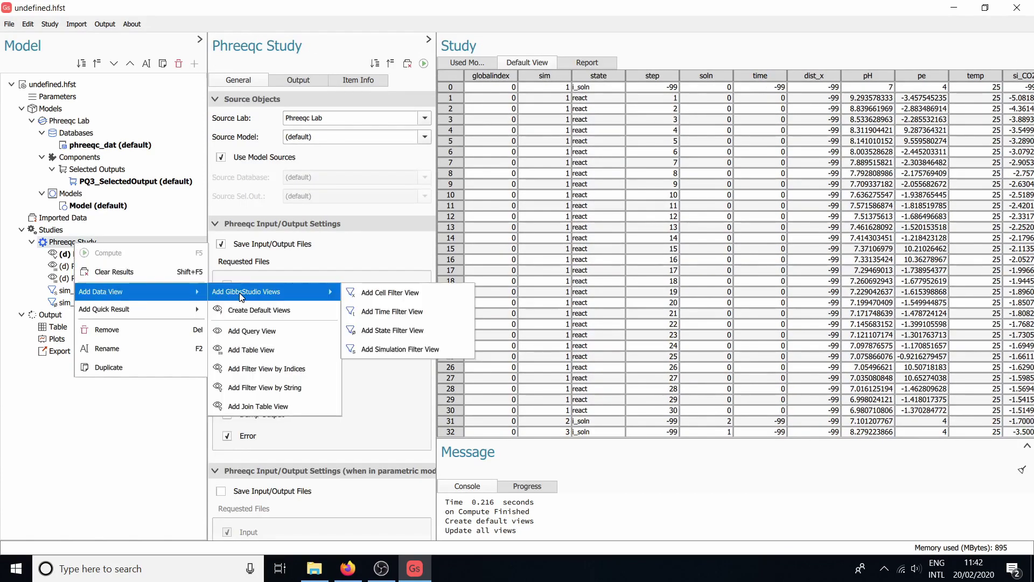
left_click(395, 349)
left_click(424, 118)
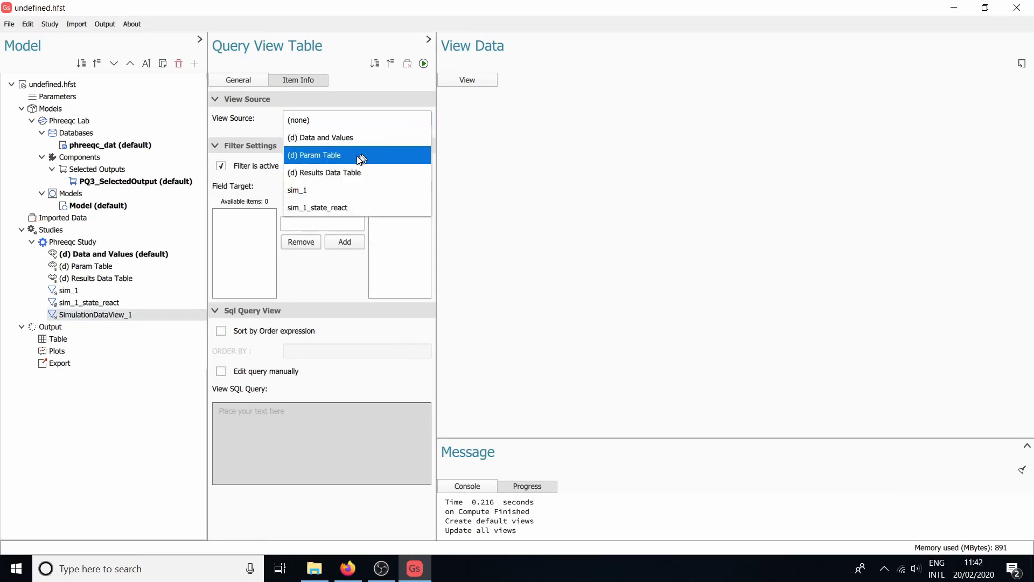
left_click(350, 173)
left_click(298, 223)
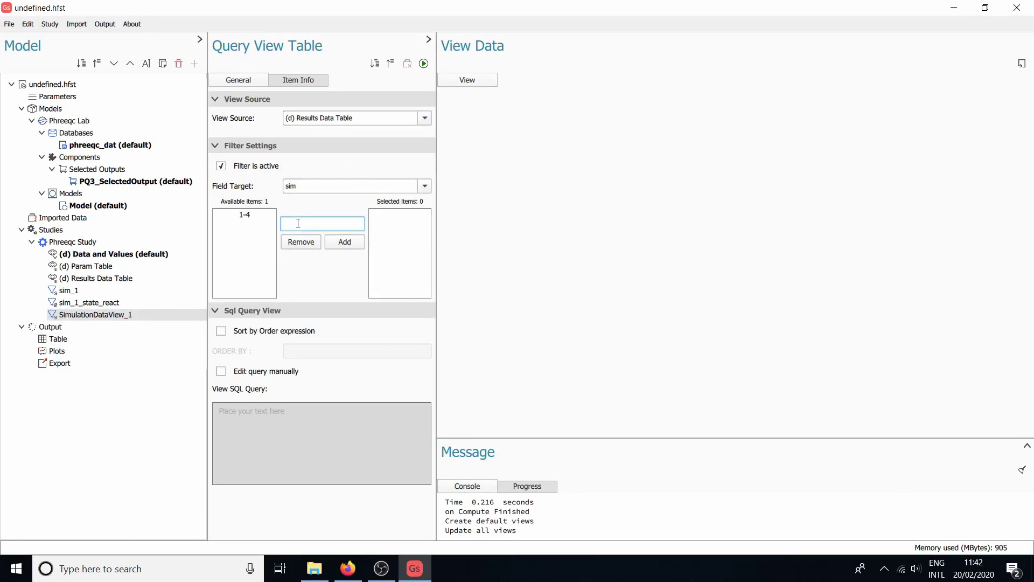
type("2-4")
left_click(360, 243)
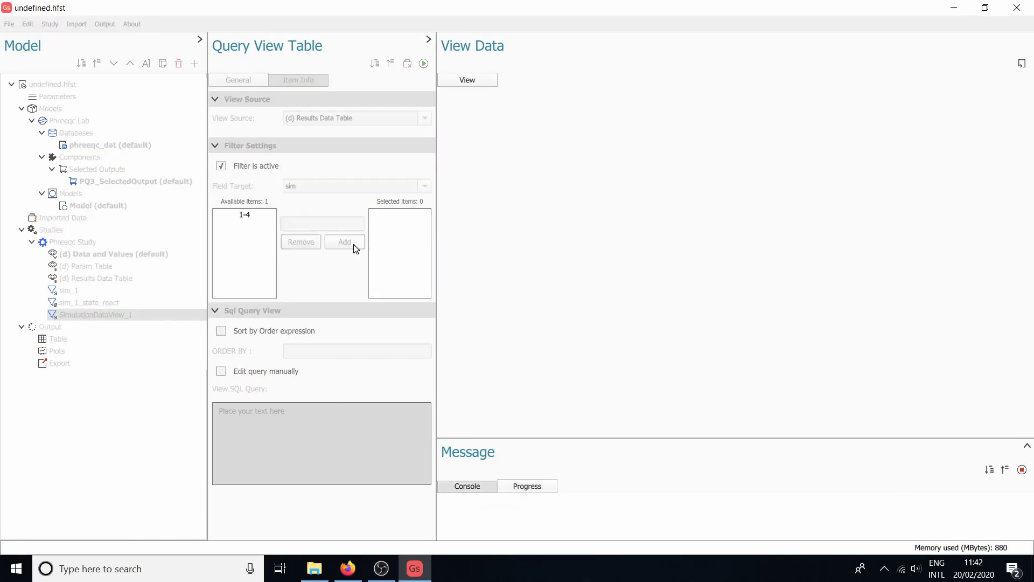
left_click(424, 64)
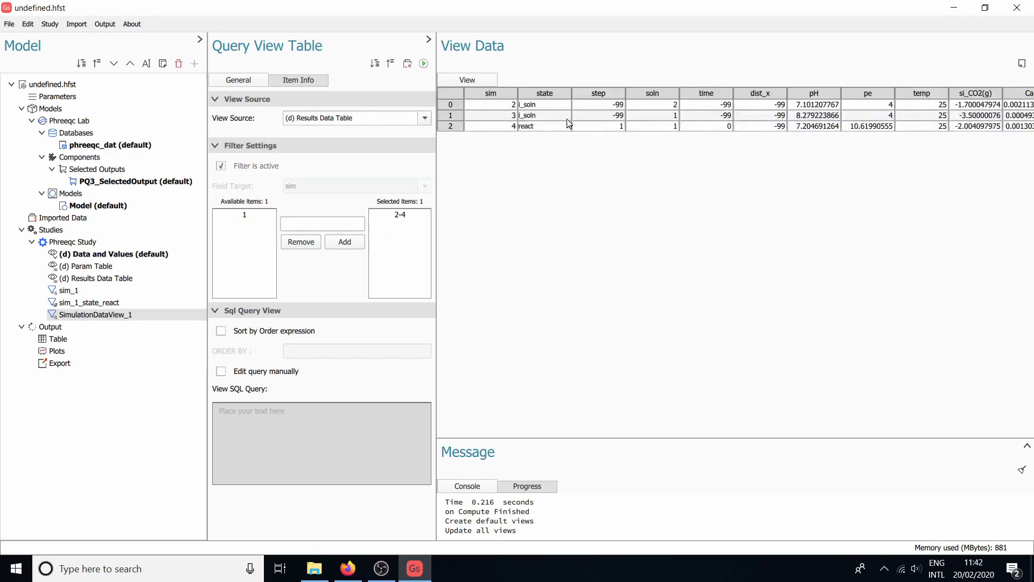
Rename the new filter view for simulations 2-4 as sim_2_3_4.
double_click(90, 315)
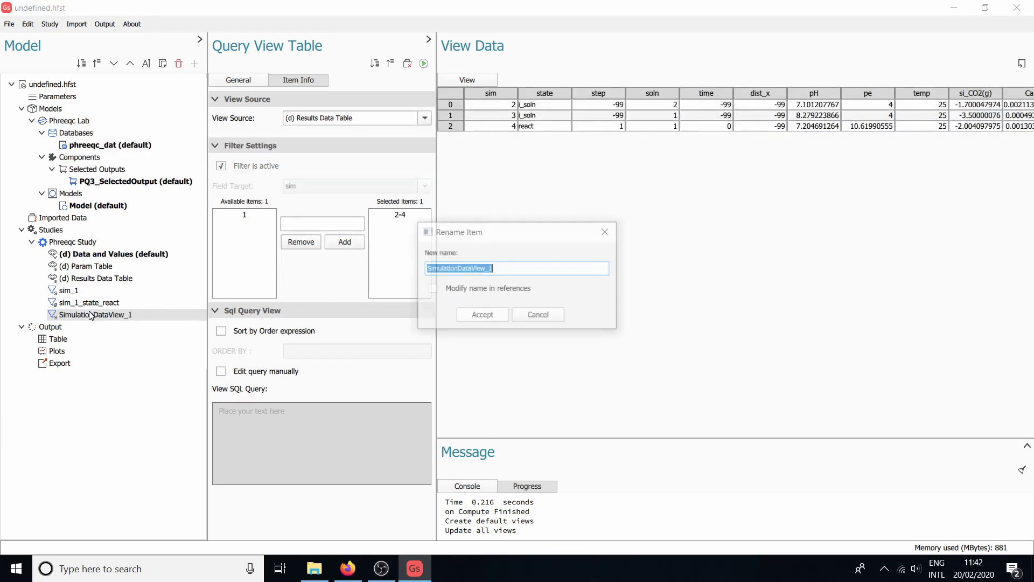
type("sim")
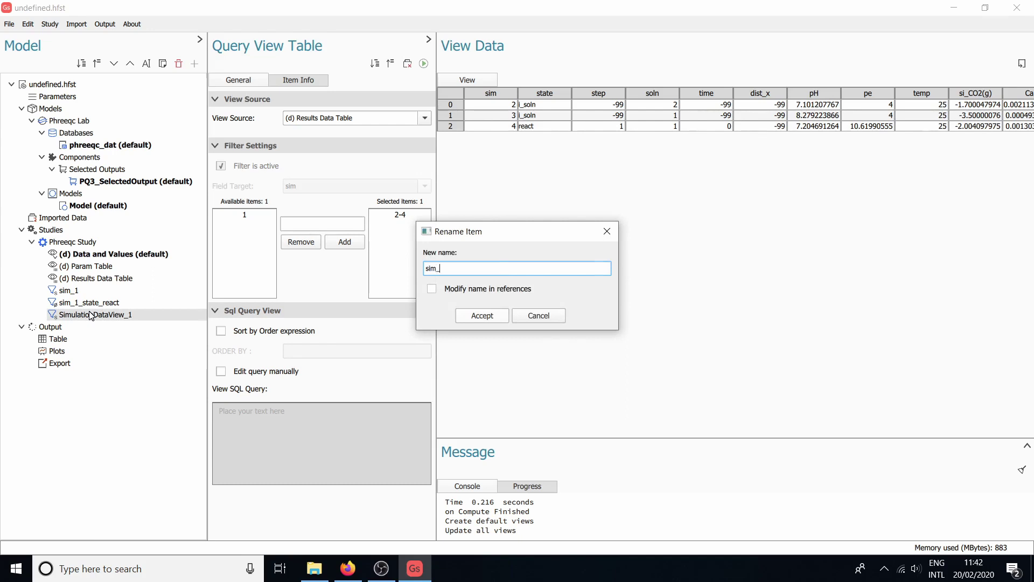
type("_2_3_4")
left_click(468, 317)
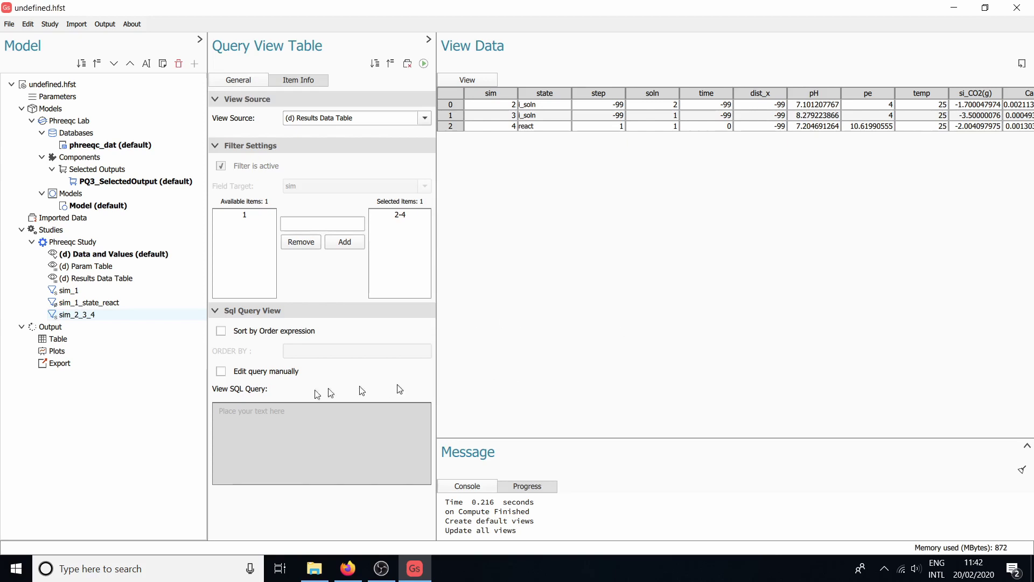
Add a 2D-ready plot to the output plots and rename it Calcite Dissolution.
right_click(60, 350)
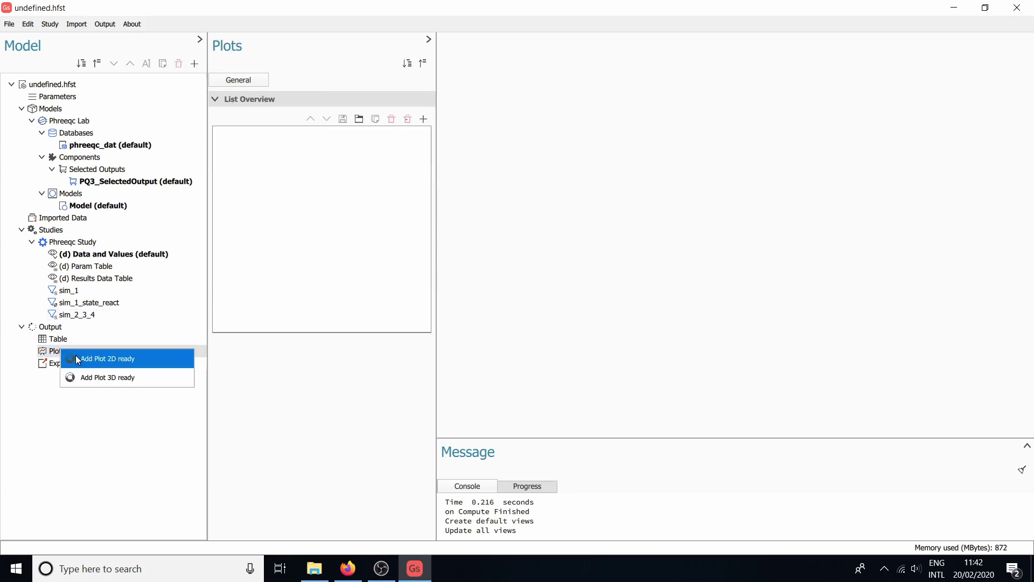
left_click(76, 358)
right_click(75, 364)
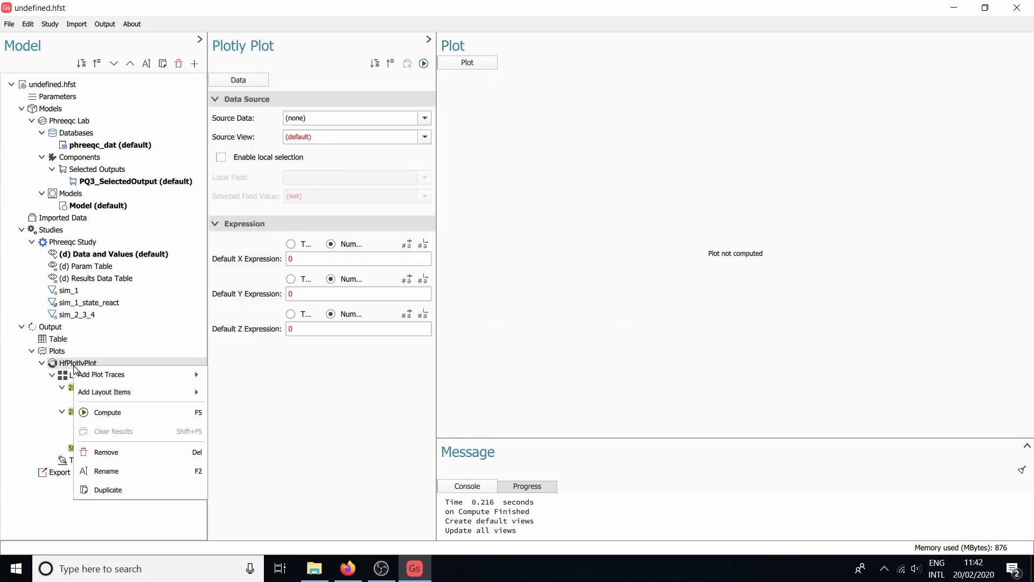
left_click(107, 471)
type("cite Dissolution")
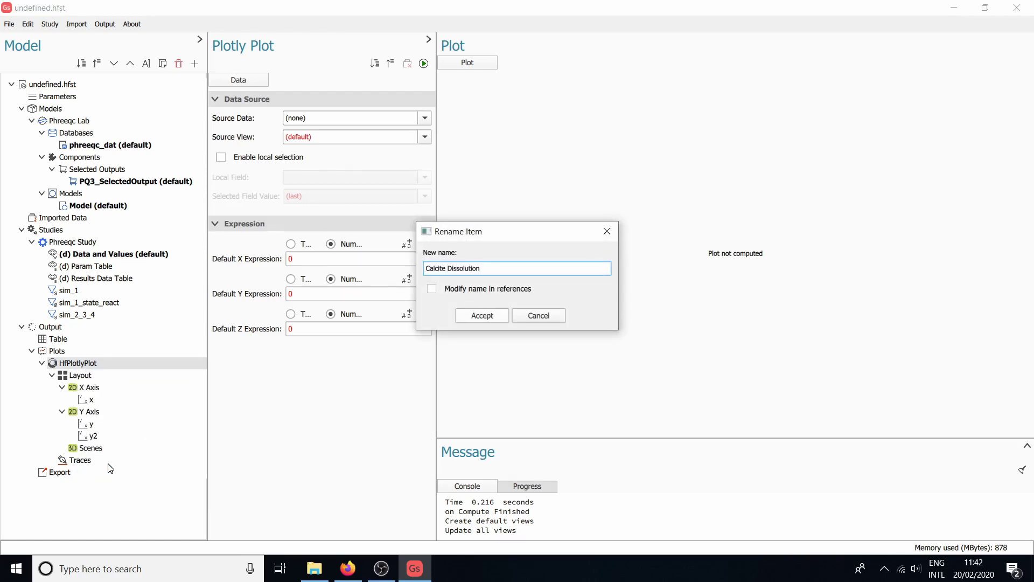
left_click(476, 315)
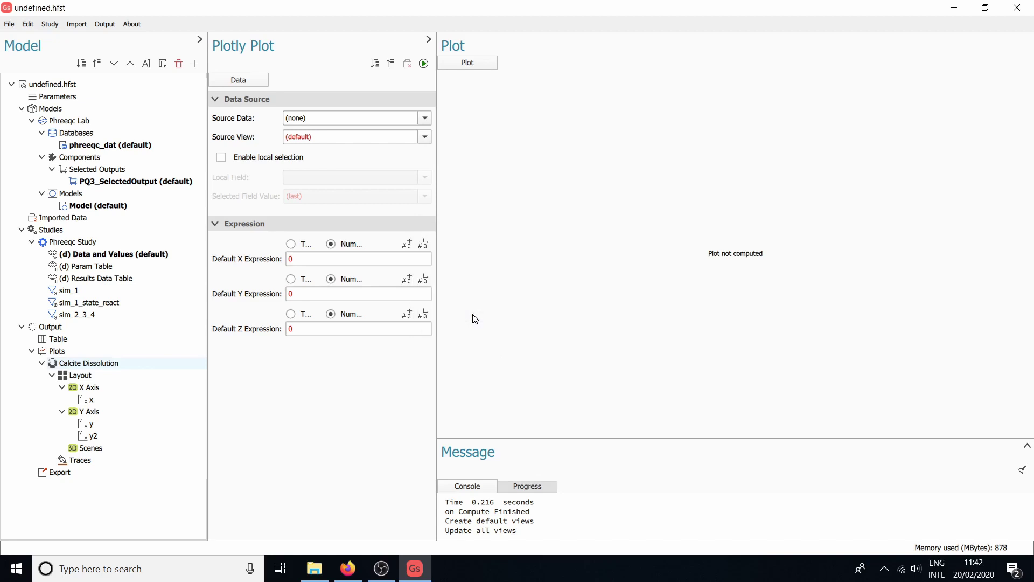
Set the Calcite Dissolution plot's source data to Phreeqc Study and its source view to sim_1_state_react.
left_click(425, 118)
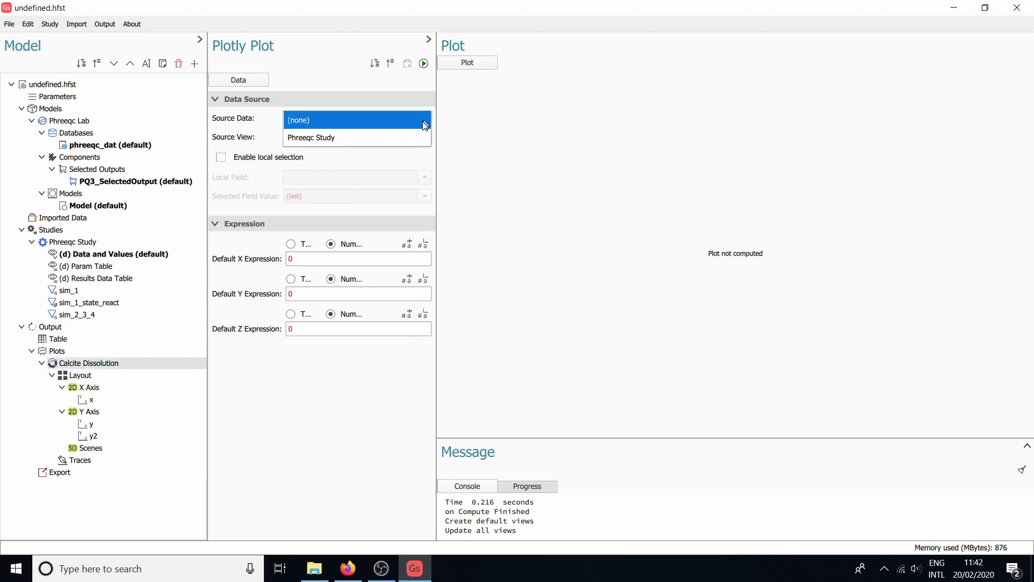
left_click(407, 139)
left_click(425, 138)
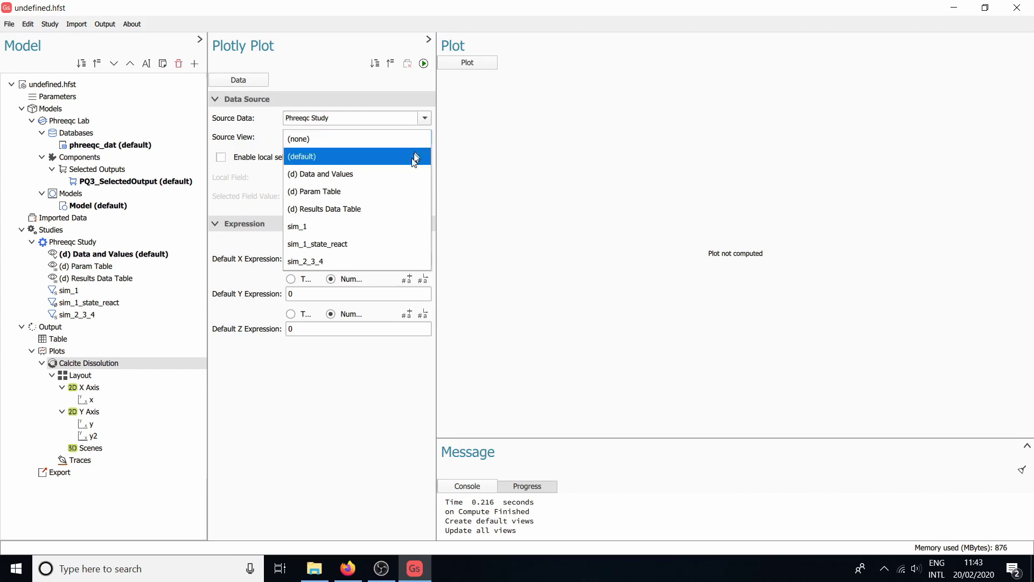
left_click(377, 254)
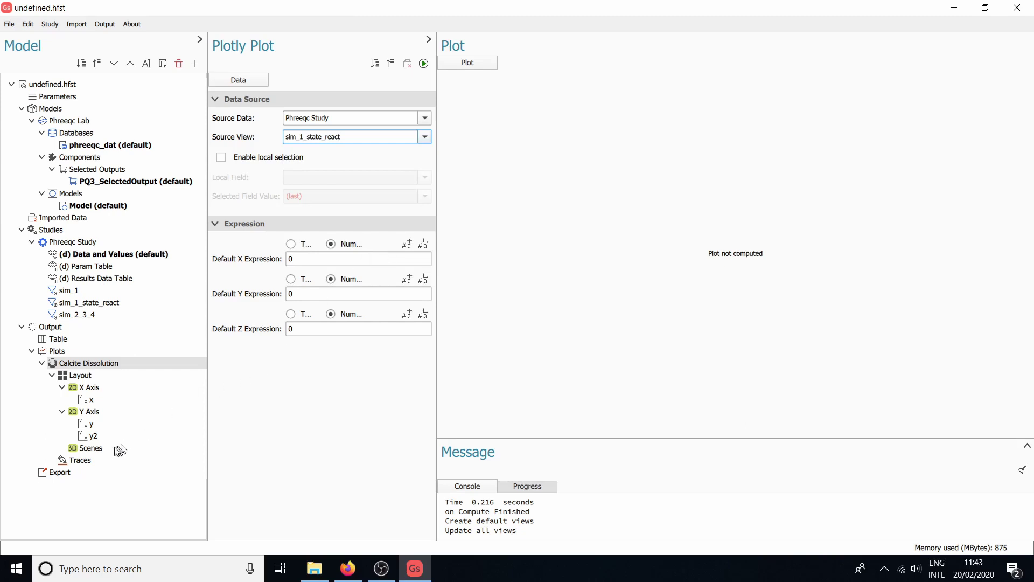
Add a scatter trace to the Calcite Dissolution plot with its own X expression, 10^#si_CO2(g)#*100.
right_click(80, 463)
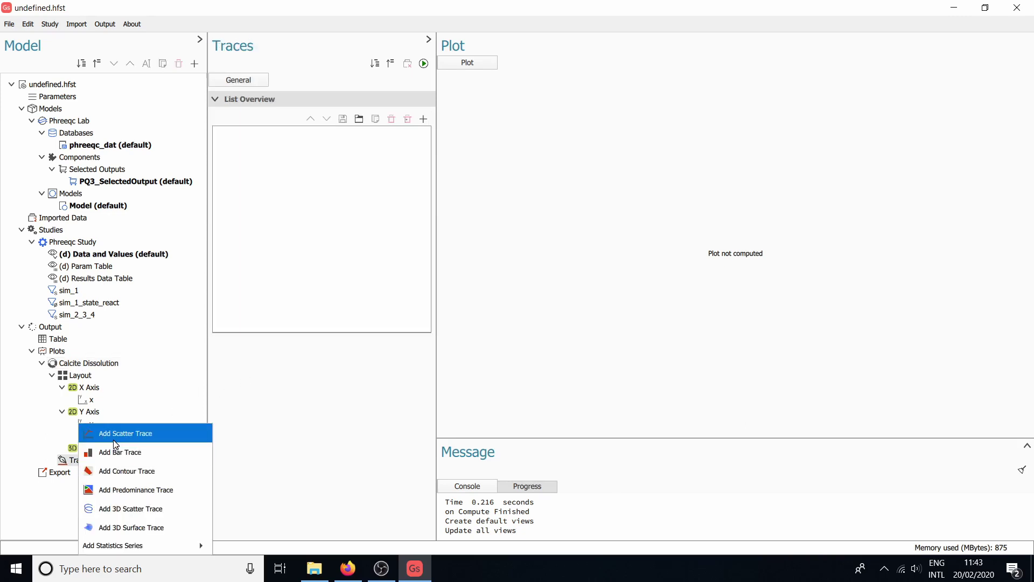
left_click(124, 437)
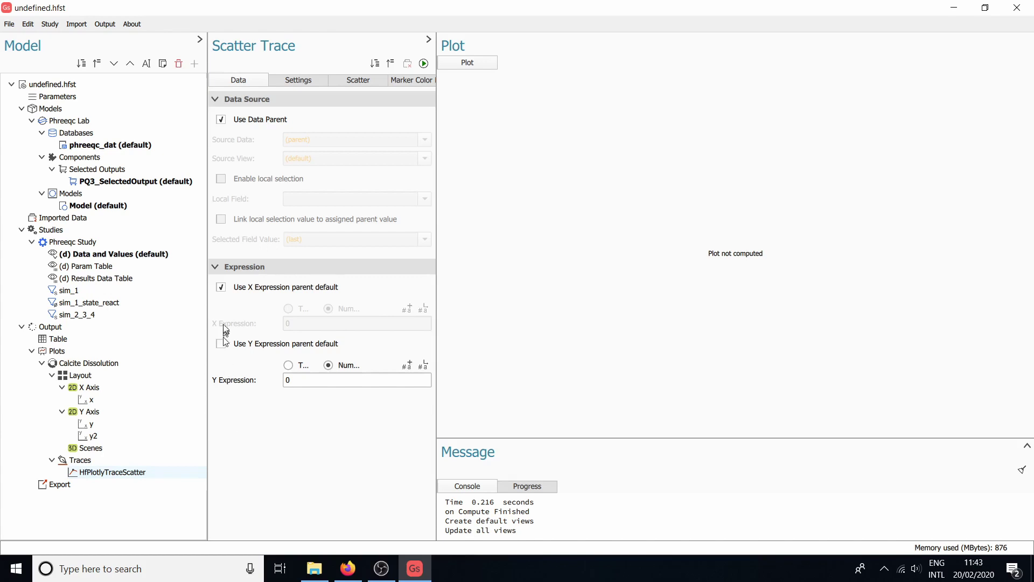
left_click(223, 289)
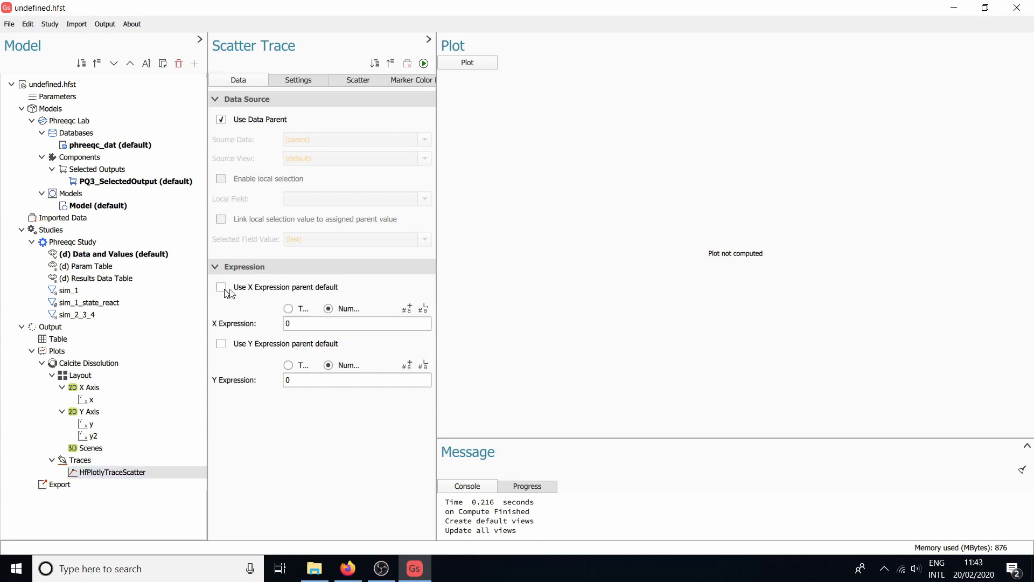
left_click(423, 310)
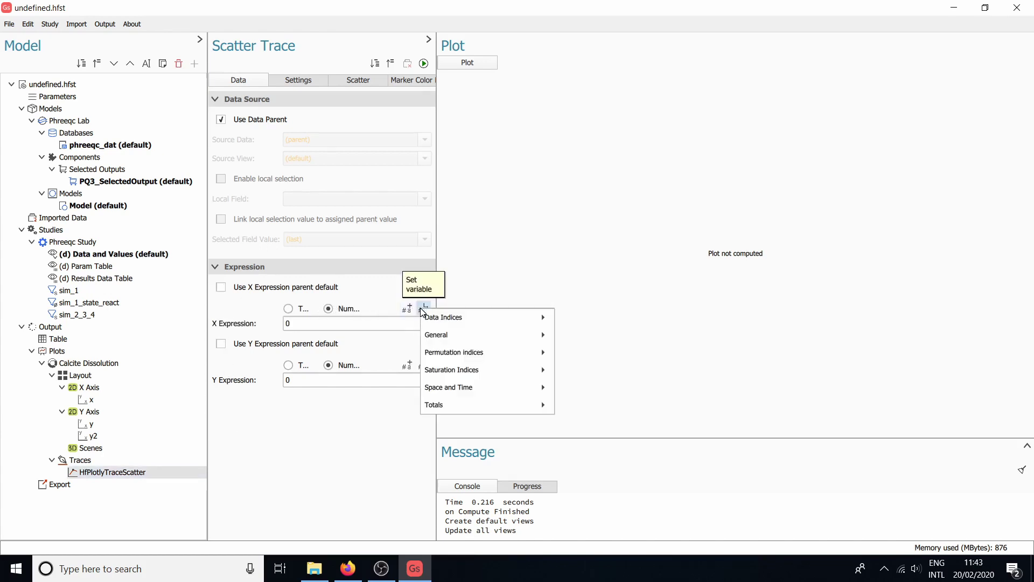
mouse_move(512, 369)
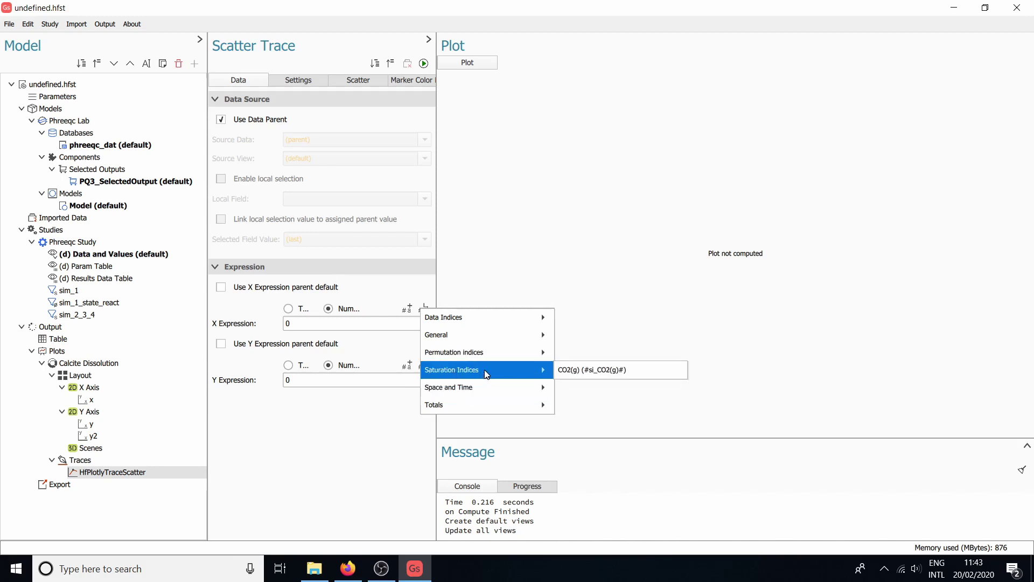
left_click(580, 369)
double_click(376, 326)
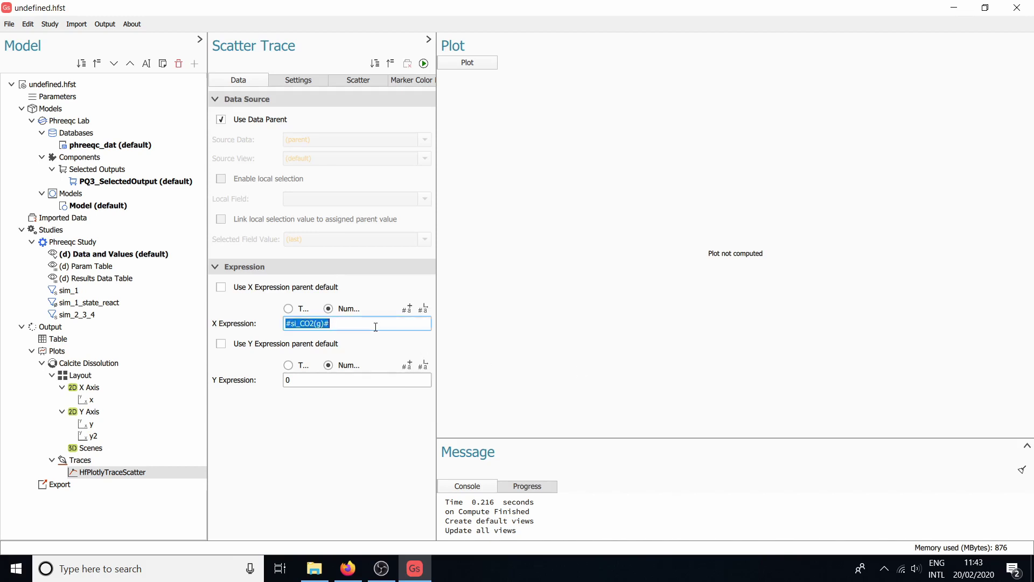
key("Home")
type("10^")
Set the scatter trace's Y expression to the total Ca variable times 1000, #Ca#*1000.
double_click(323, 380)
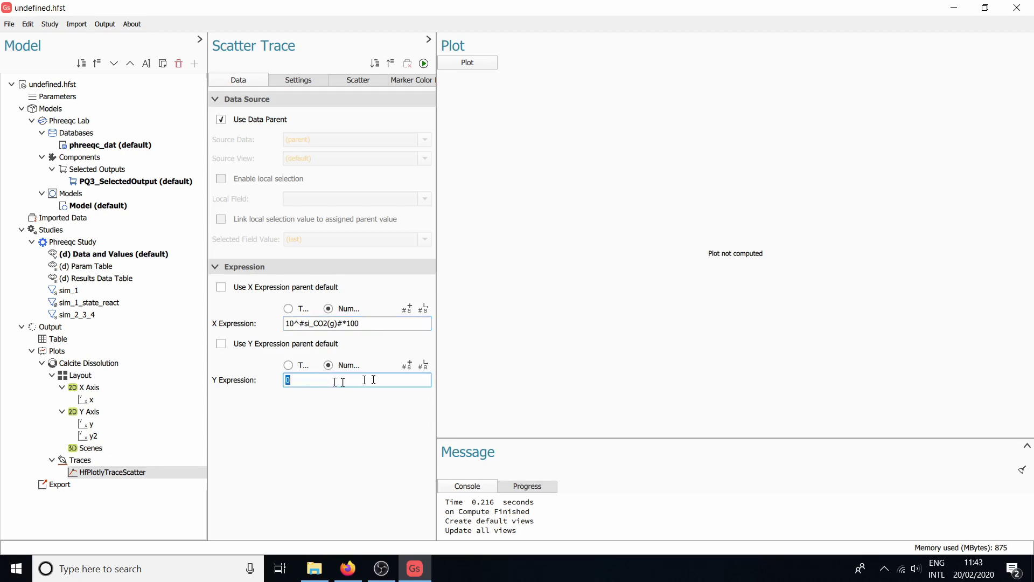
left_click(424, 365)
mouse_move(459, 461)
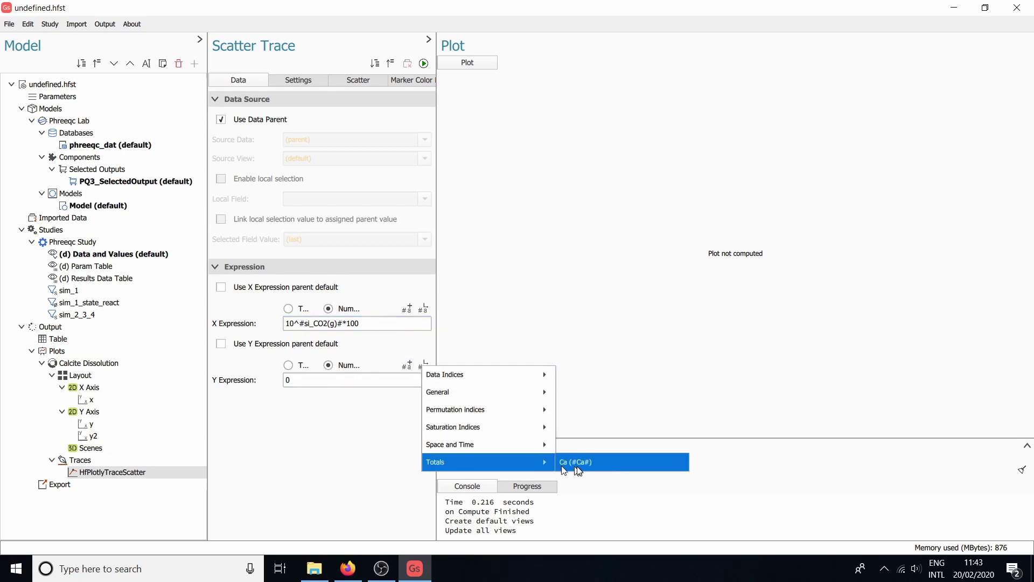
left_click(576, 464)
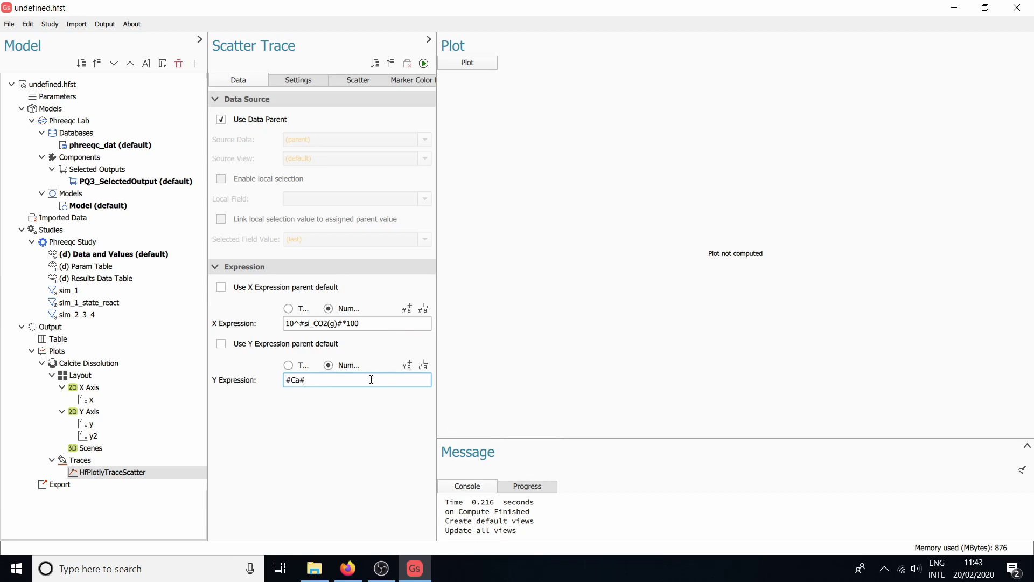
type("*1000")
Rename the scatter trace equilibrium.
key("F2")
type("equil")
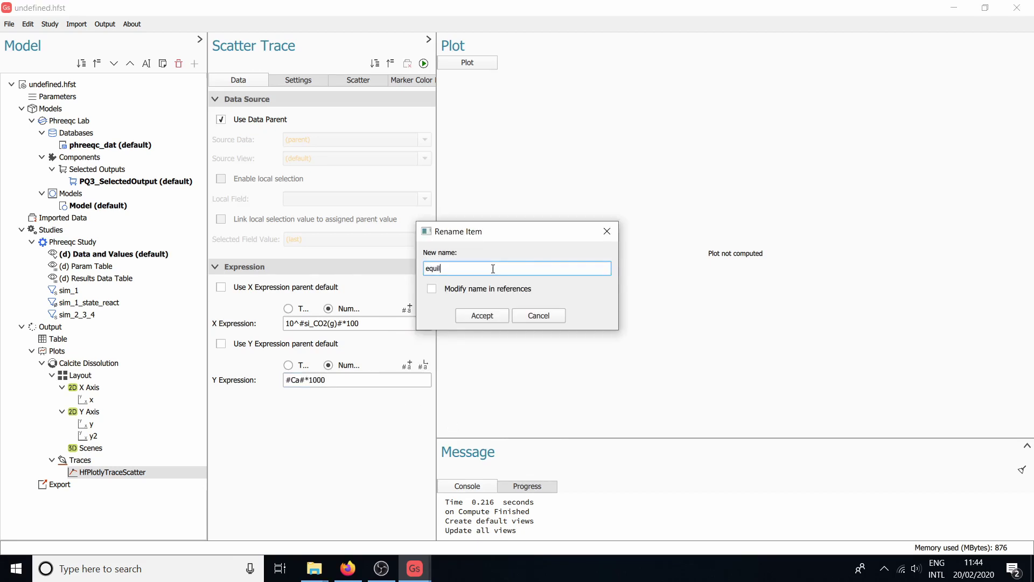
type("ibrium")
left_click(487, 318)
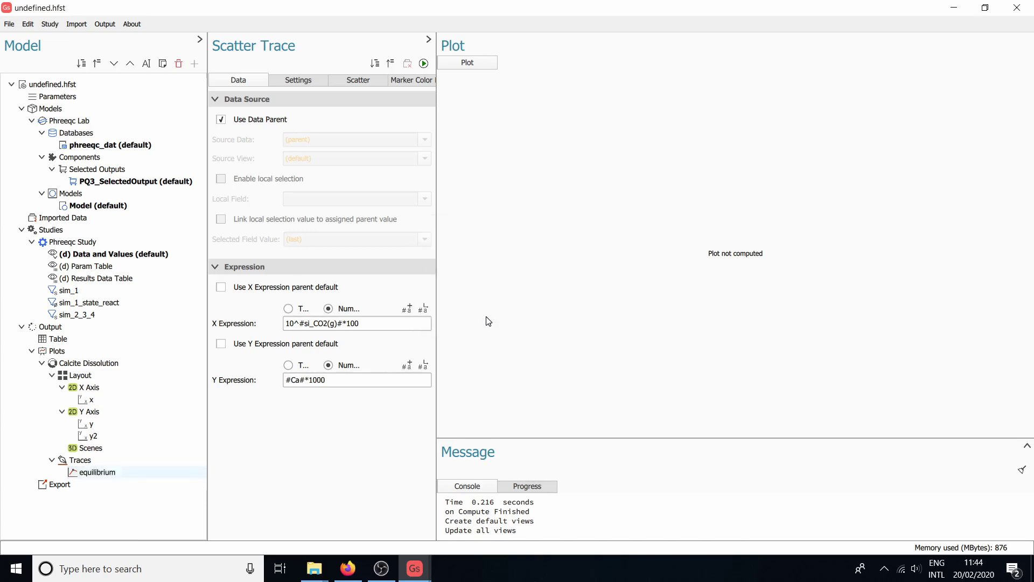
Compute the plot and turn off the x axis auto range, using a data range of 0 to 3.
left_click(424, 64)
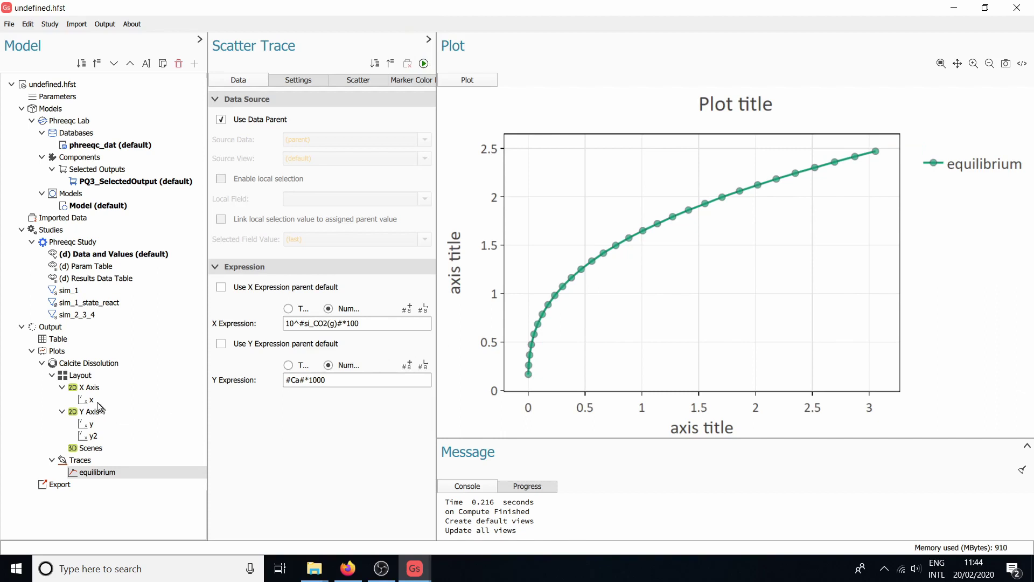
left_click(90, 400)
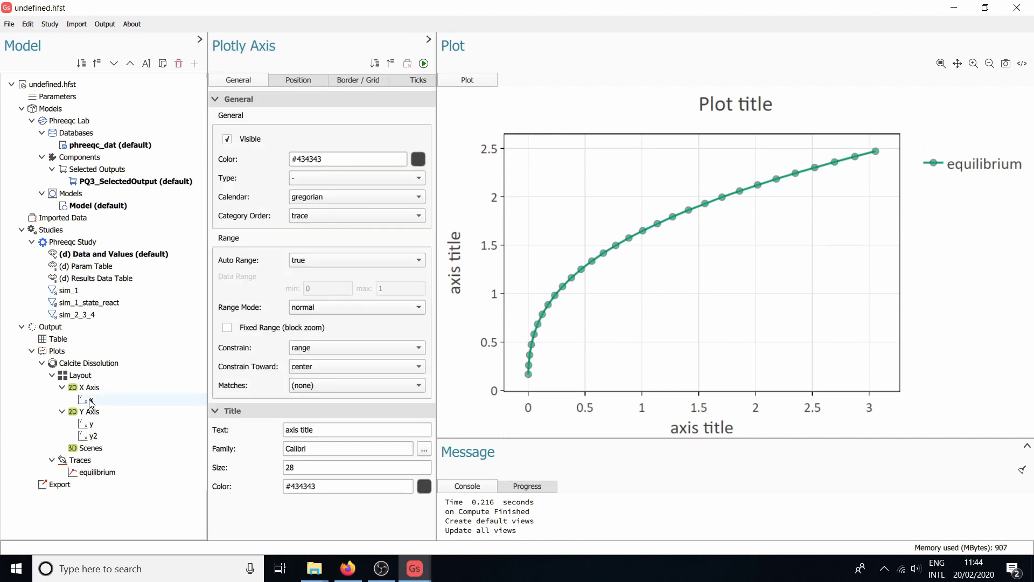
left_click(301, 261)
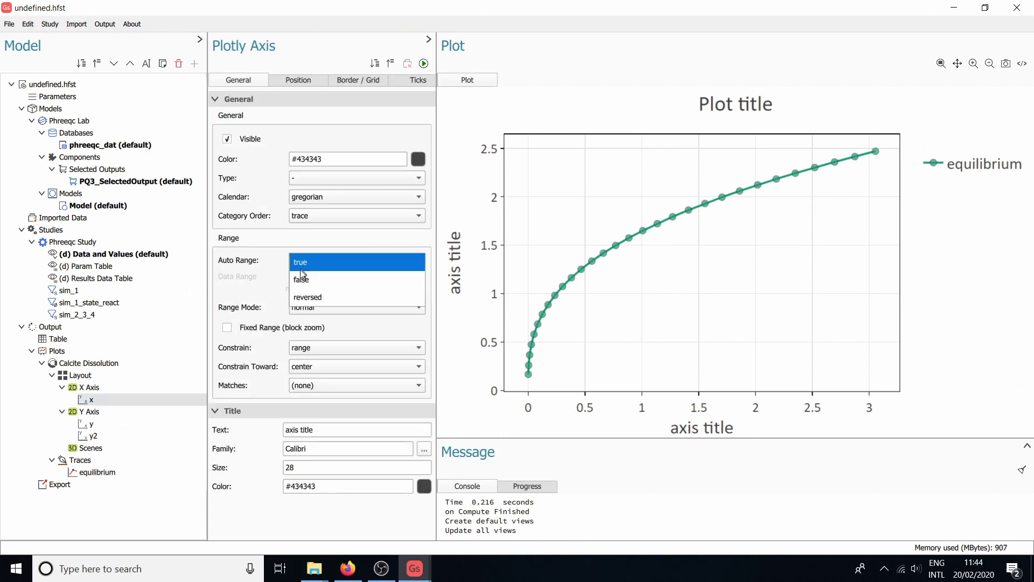
left_click(297, 278)
double_click(319, 288)
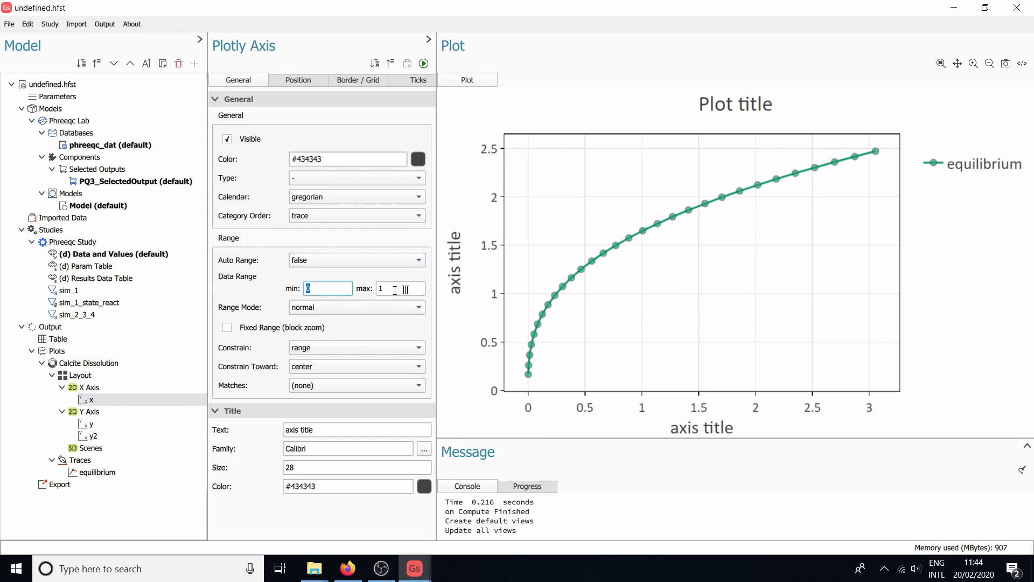
double_click(409, 290)
Set the x axis title to CO<sub>2</sub> (vol %).
double_click(363, 430)
type("C")
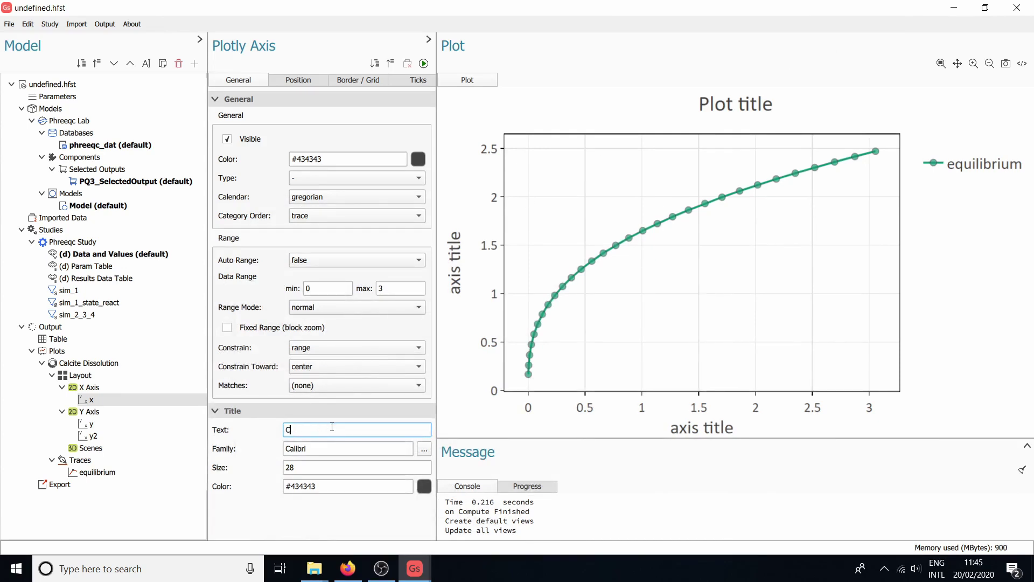
type("o")
key("BackSpace")
type("O<>sub")
type("<>")
key("Left")
type("/sub> (vol %")
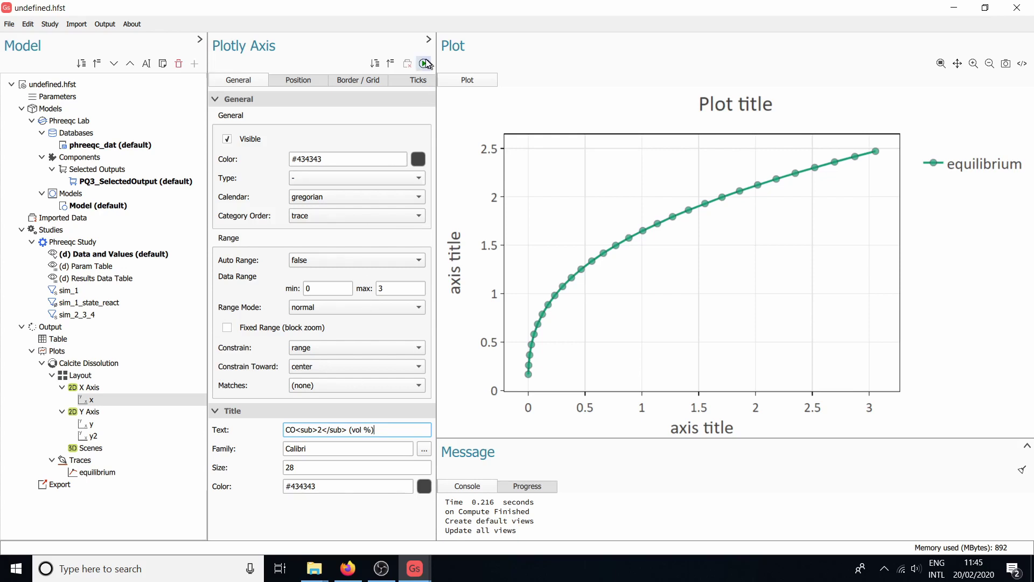
Turn off auto range for the y axis and set its data range maximum to 3.
left_click(95, 425)
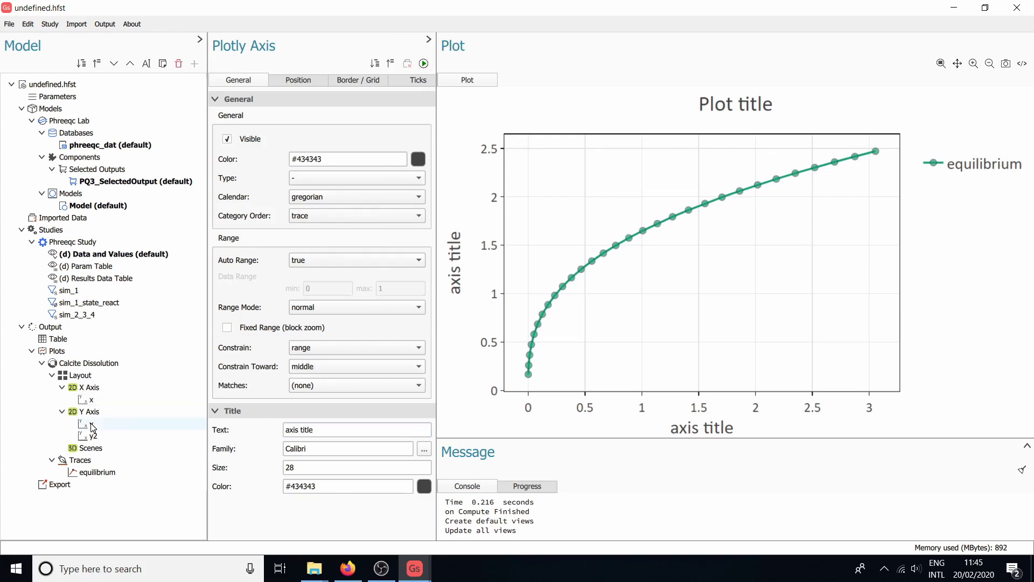
left_click(356, 260)
left_click(307, 276)
left_click(398, 293)
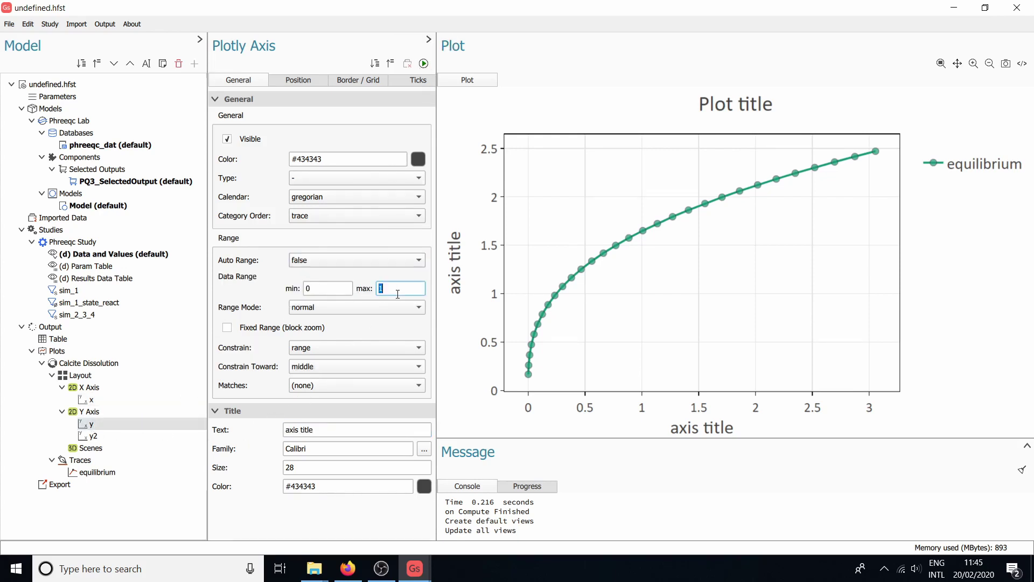
type("3")
Set the y axis title to Ca (mmol / Kg<sub>w</sub>) and recompute the plot.
triple_click(328, 429)
type("Ca")
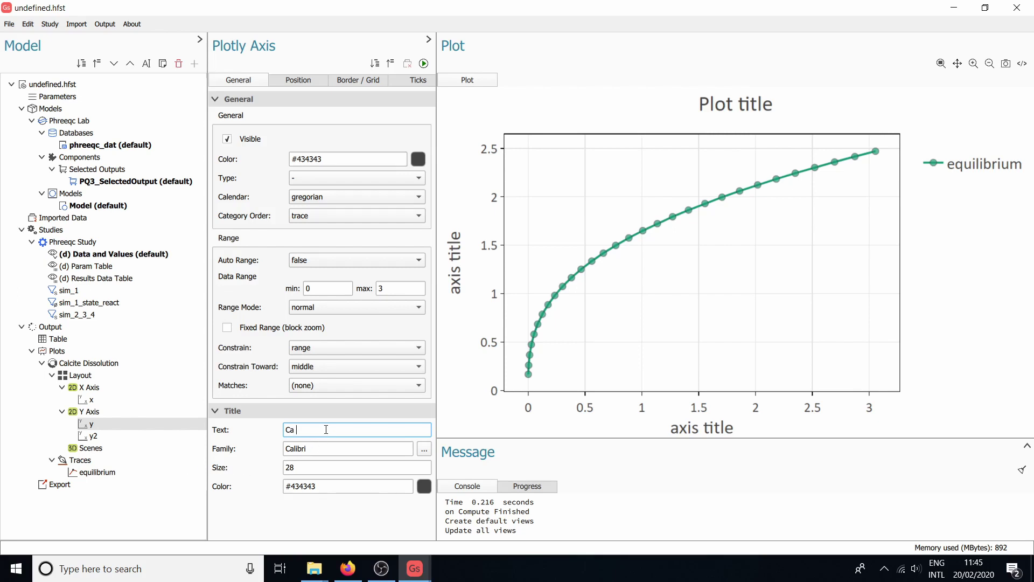
type("(mmol")
type(" / Kg<sub>")
type("w</sub>")
key("Left")
type("/sub")
left_click(423, 64)
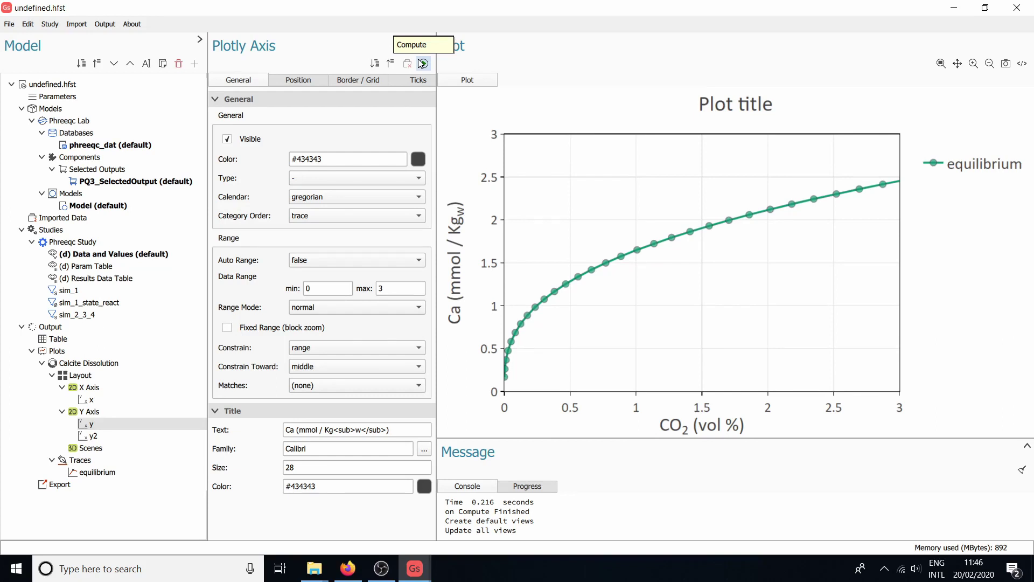
Change the plot title in the layout to Calcite Dissolution and recompute the plot.
left_click(87, 375)
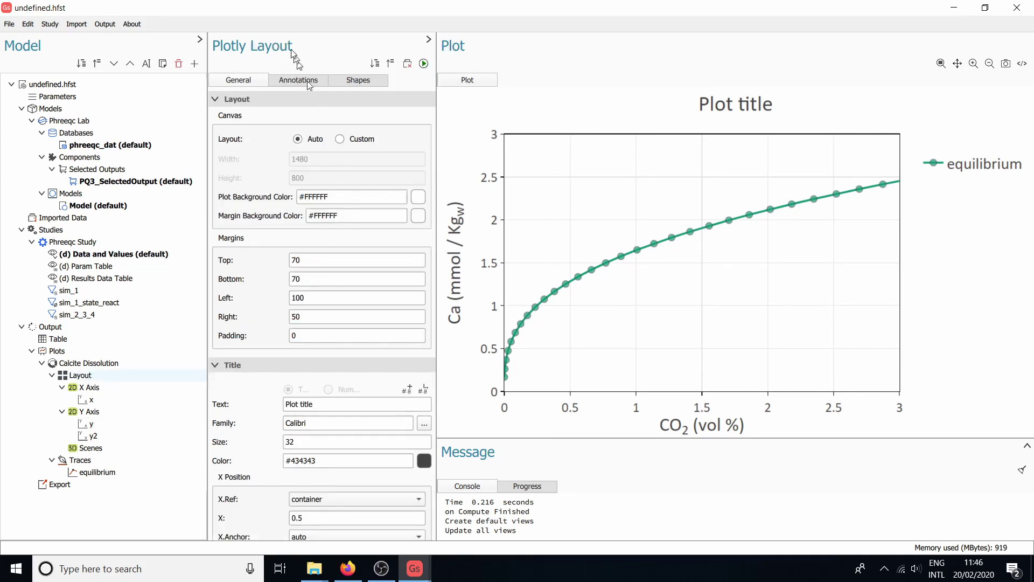
scroll(347, 293, "down", 4)
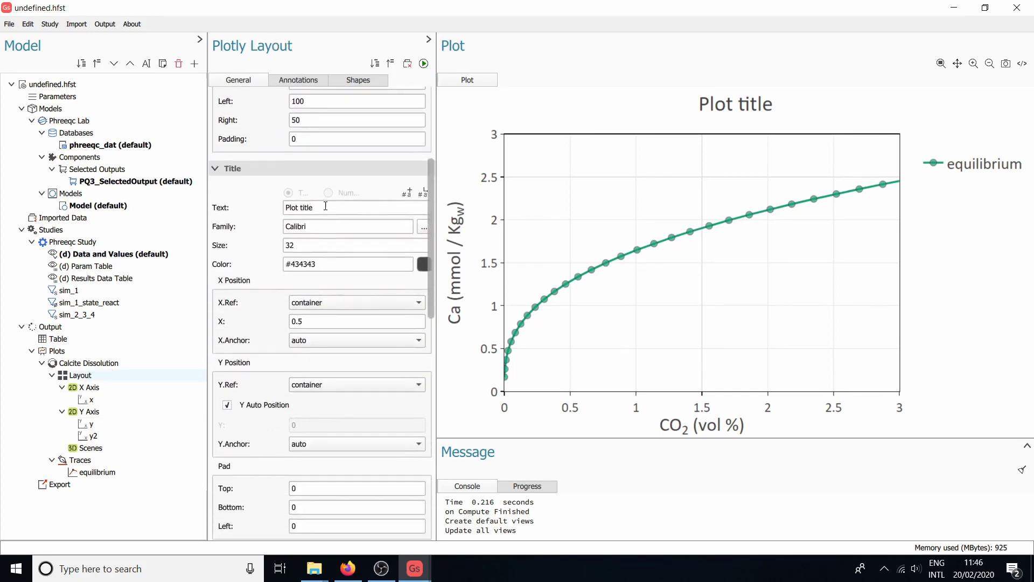
triple_click(325, 206)
type("Calci")
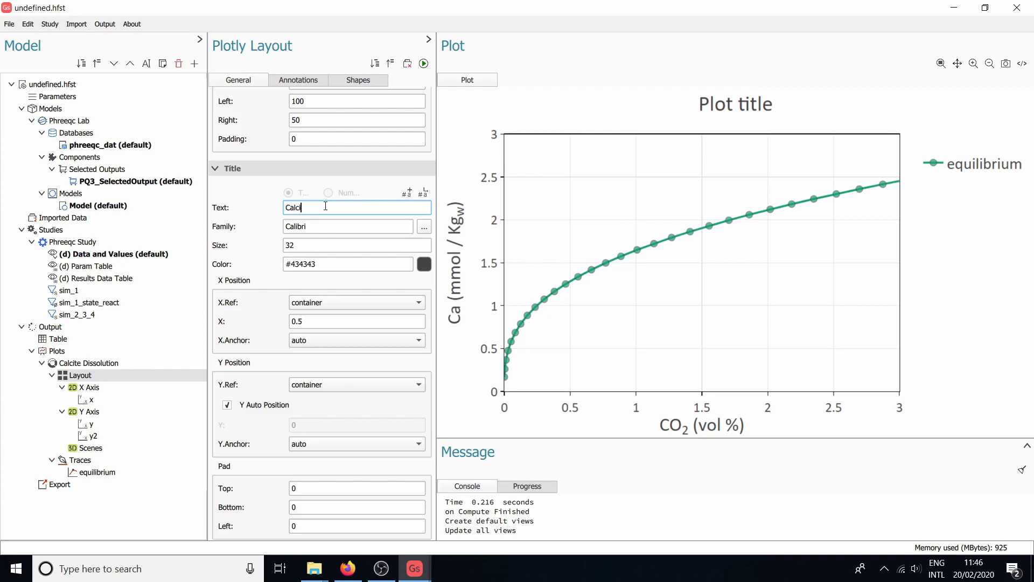
type("te Dissolution")
left_click(422, 63)
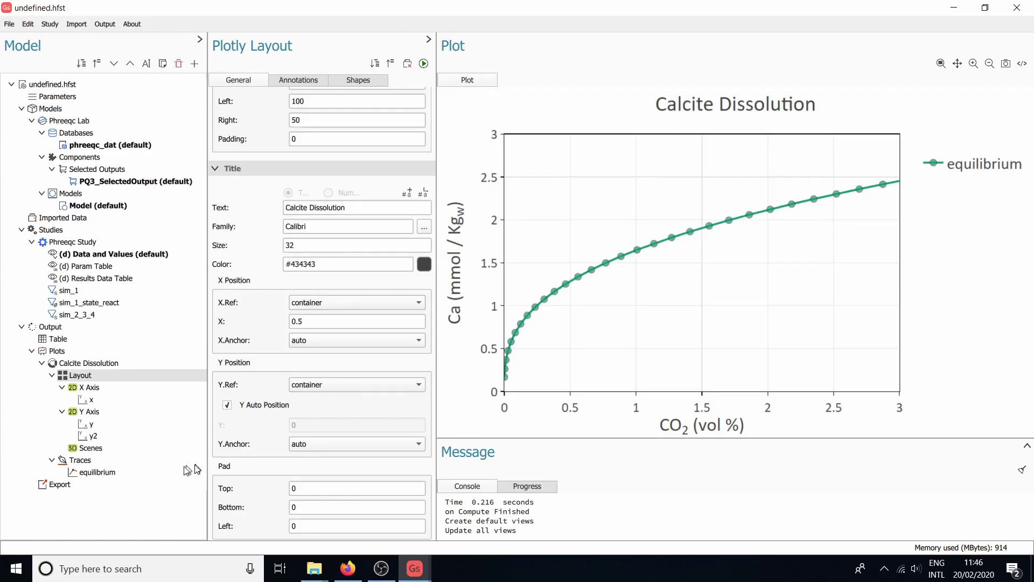
Duplicate the equilibrium trace, give the copy its own source view sim_2_3_4 instead of the parent data, and recompute the plot.
left_click(110, 472)
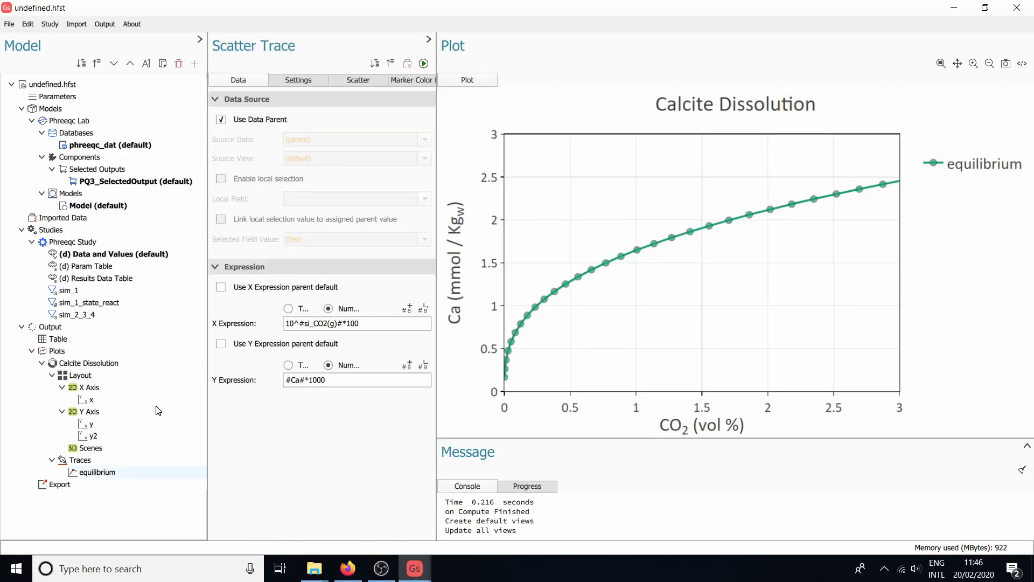
right_click(80, 477)
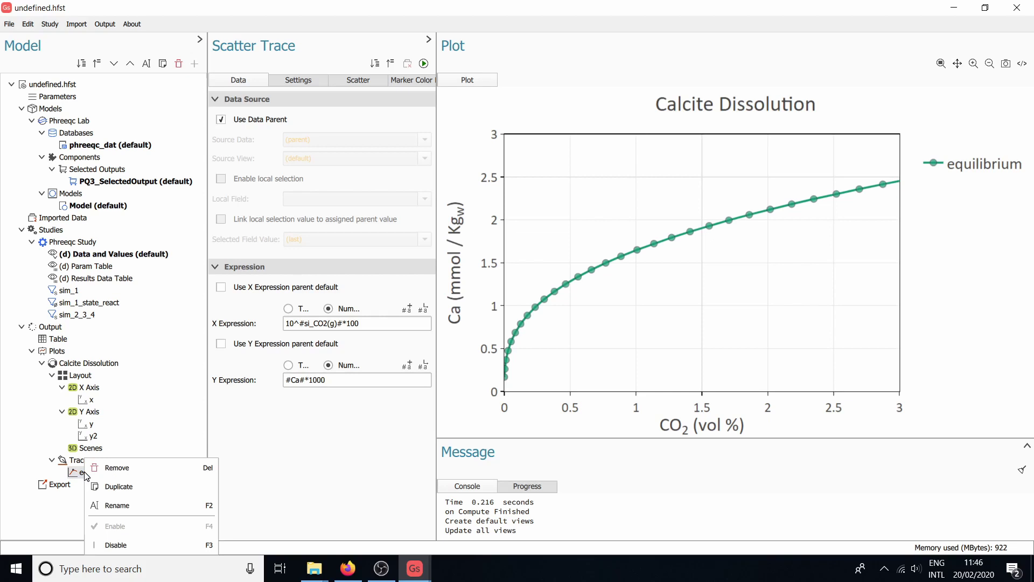
left_click(121, 494)
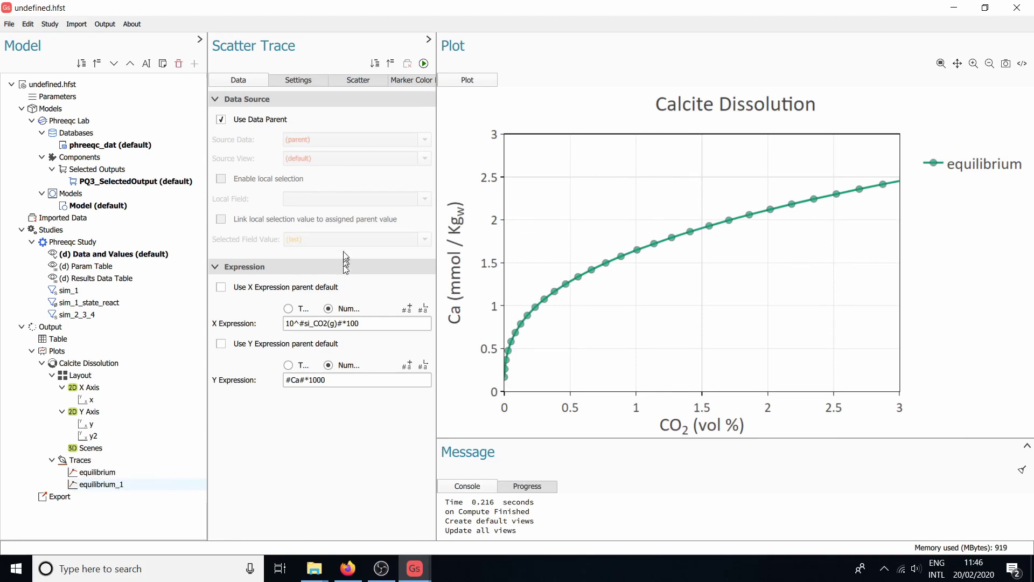
left_click(239, 120)
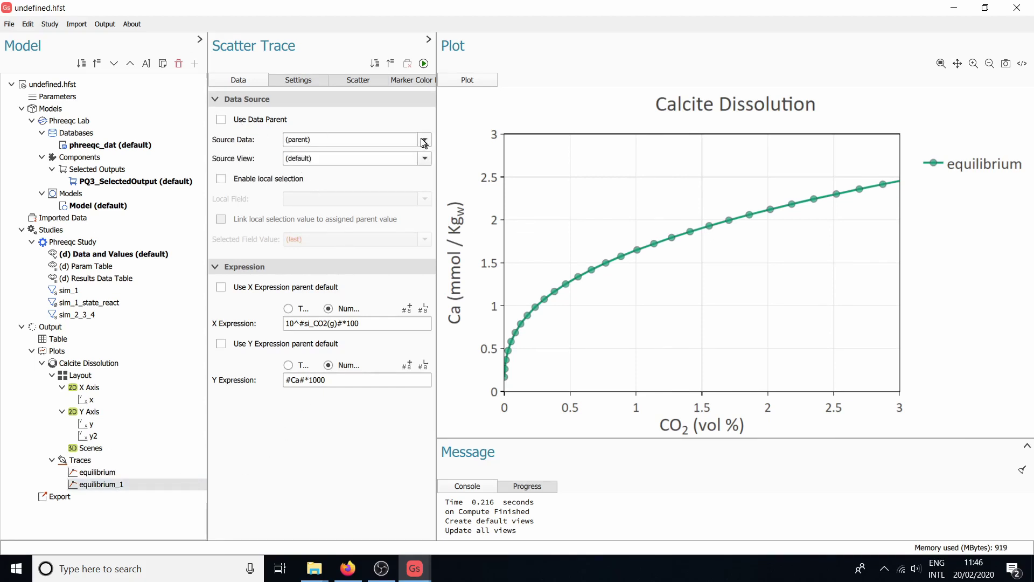
left_click(425, 158)
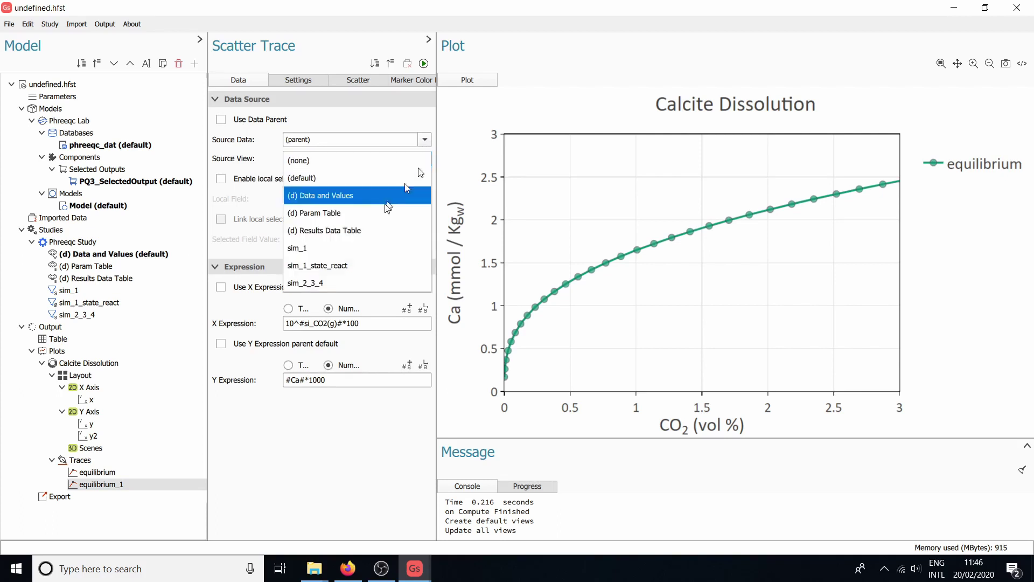
left_click(320, 281)
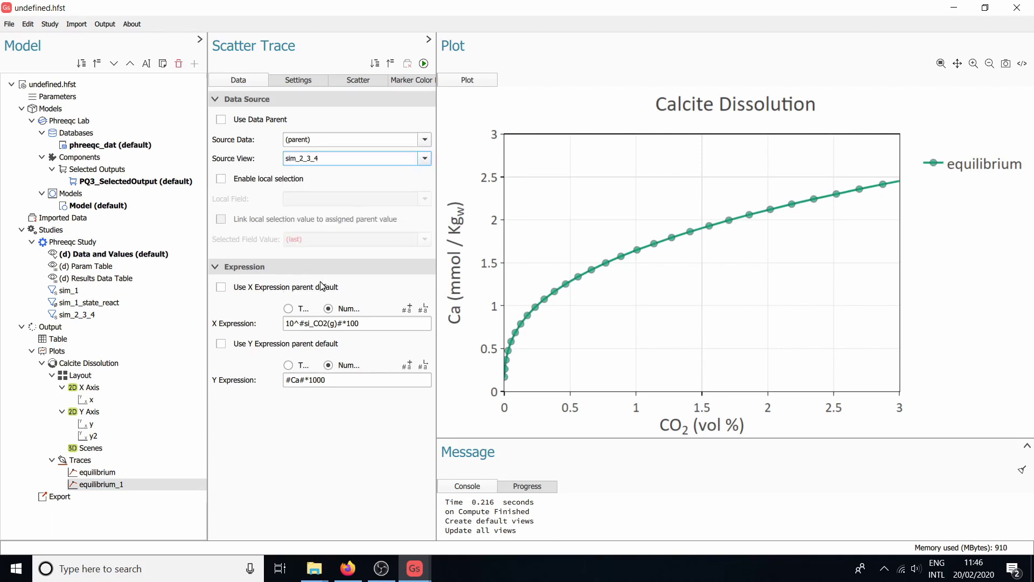
left_click(424, 64)
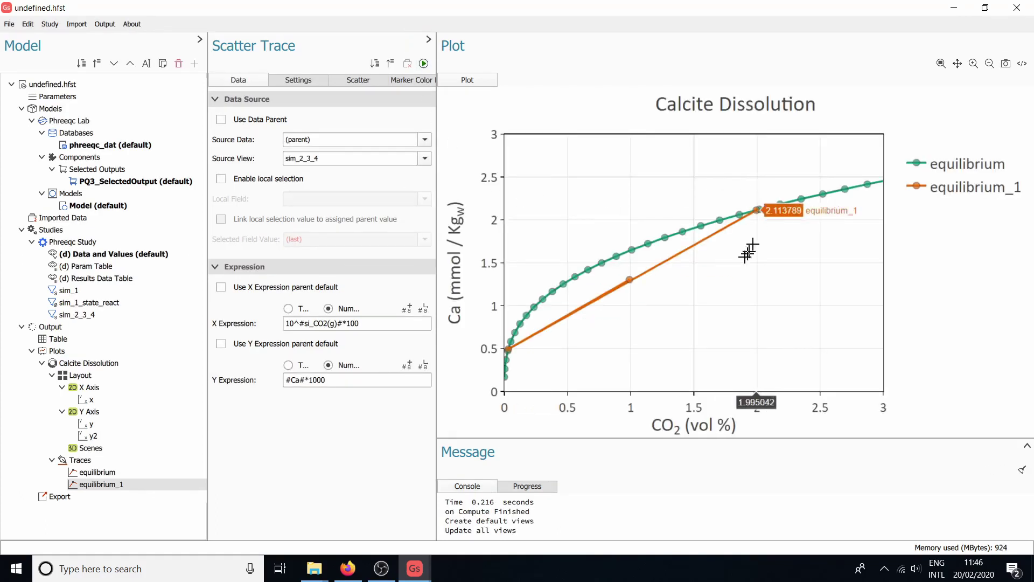
Rename the duplicated trace mixing line.
double_click(116, 485)
type("mixing")
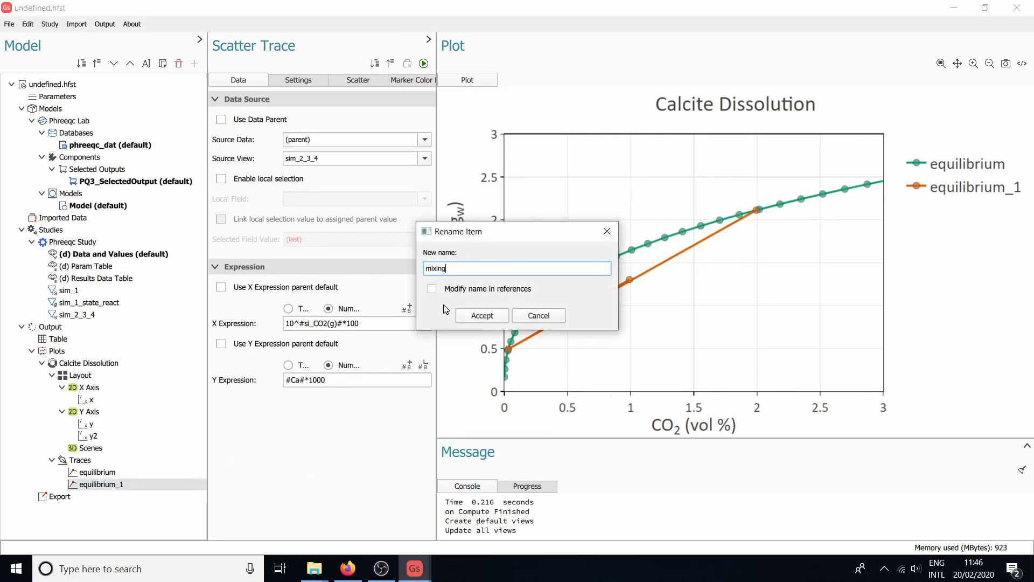
type(" line")
left_click(489, 316)
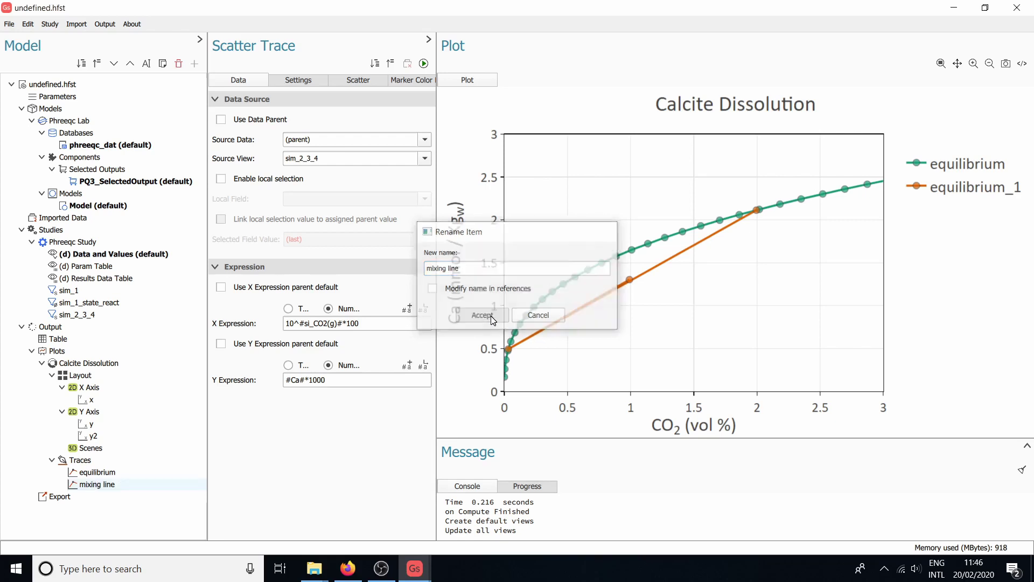
Sort the sim_2_3_4 view by the order expression pH ASC, compute it, and recompute the Calcite Dissolution plot.
left_click(88, 315)
left_click(260, 332)
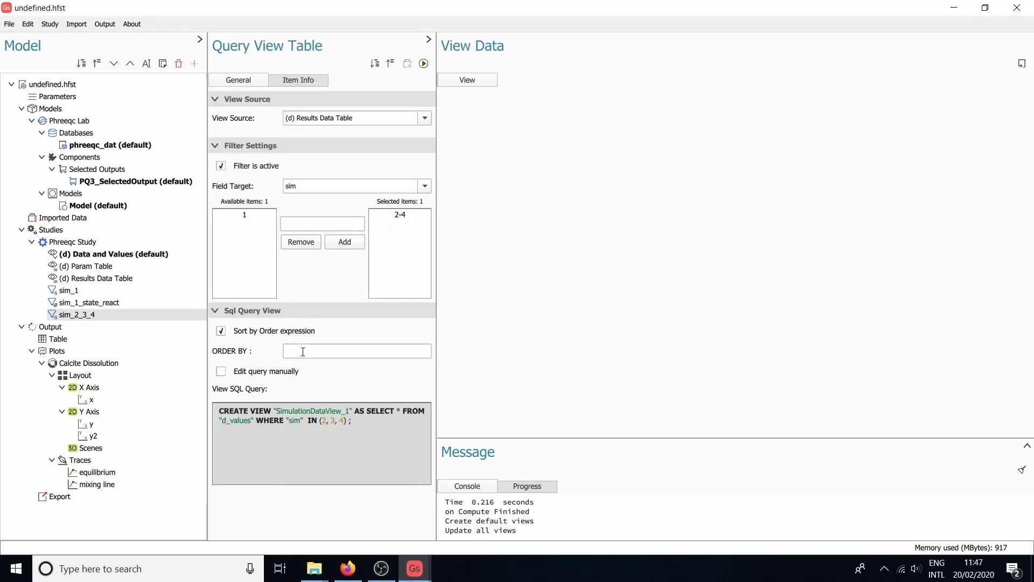
left_click(303, 351)
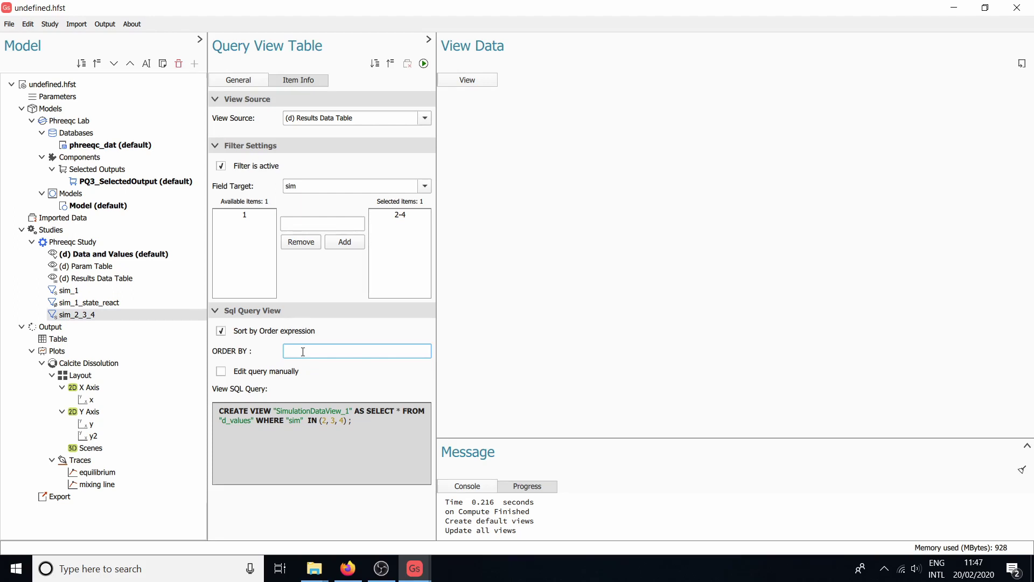
type("pH ASC")
left_click(424, 64)
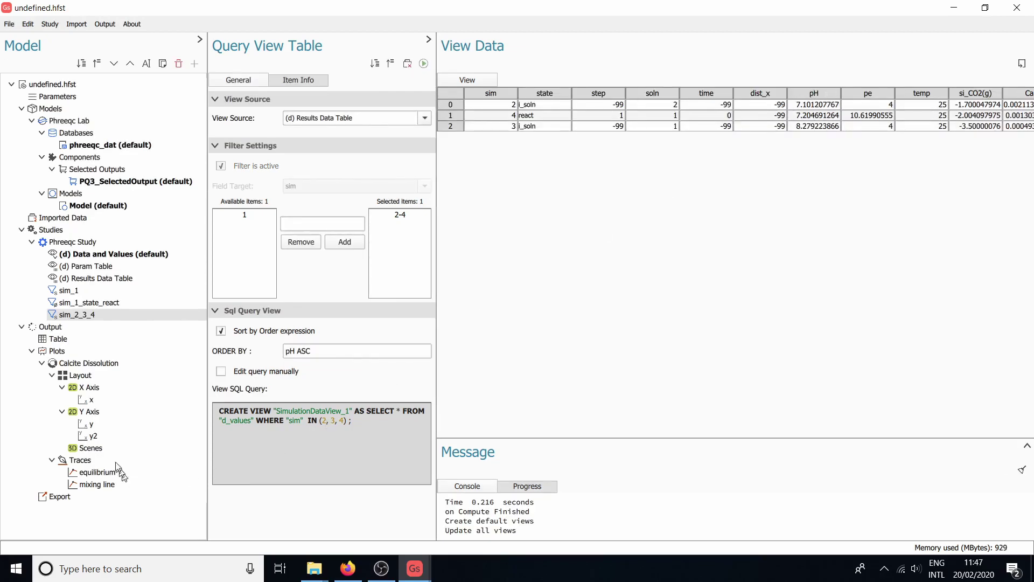
left_click(424, 65)
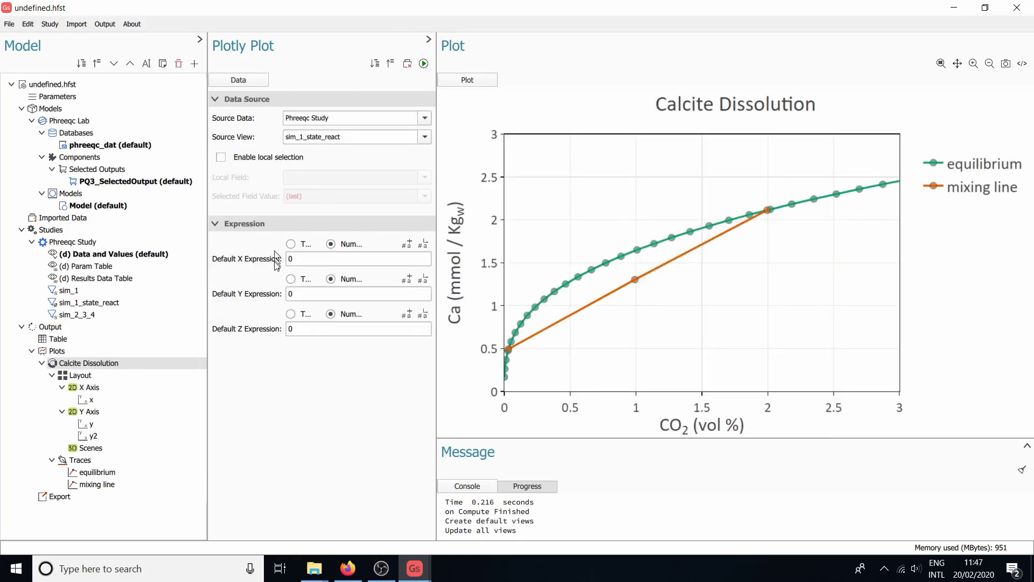
Switch to Firefox and go back to the hydrochemistry.eu calcite page to examine its reference Calcite Equilibrium chart.
mouse_move(348, 567)
left_click(323, 485)
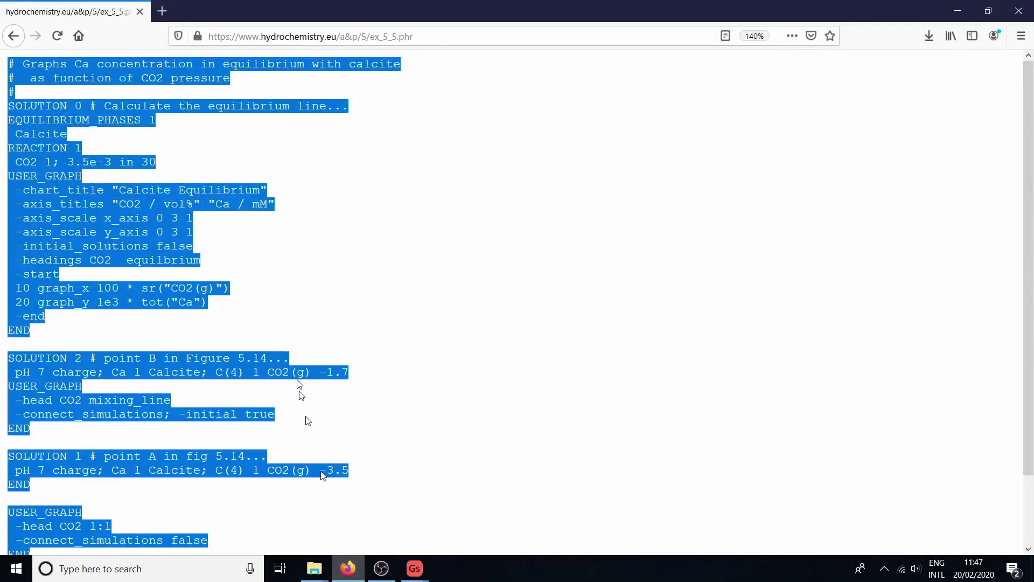
left_click(13, 37)
scroll(262, 265, "up", 5)
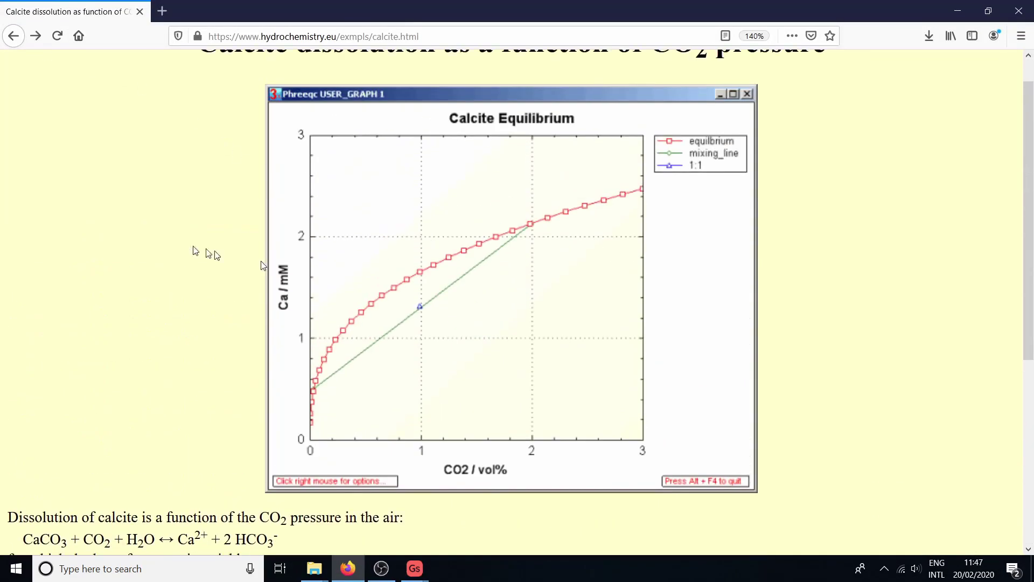
Return to the undefined.hfst project in GibbsStudio, isolate the mixing line trace in the plot, and show all traces again.
mouse_move(415, 568)
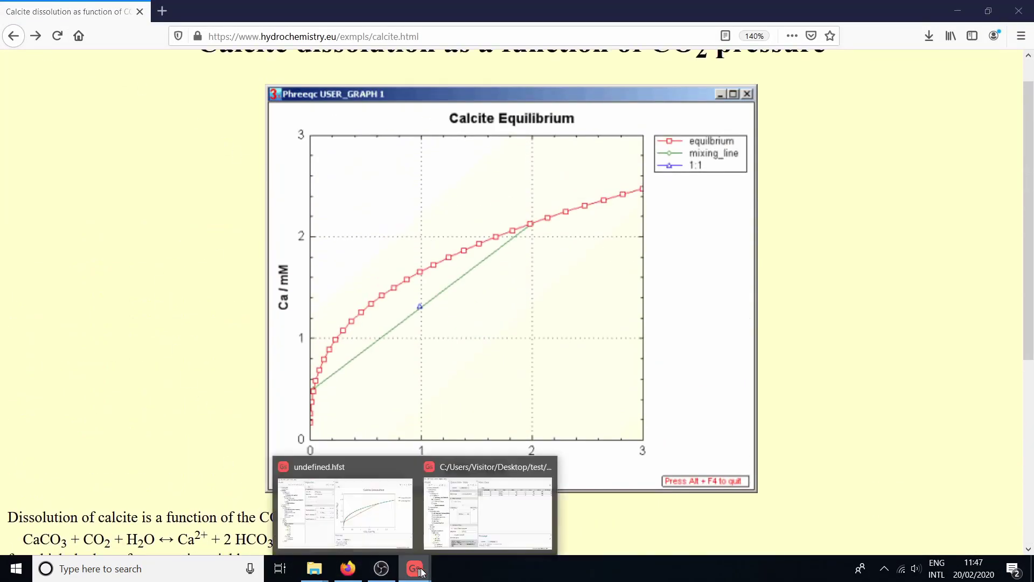
left_click(385, 516)
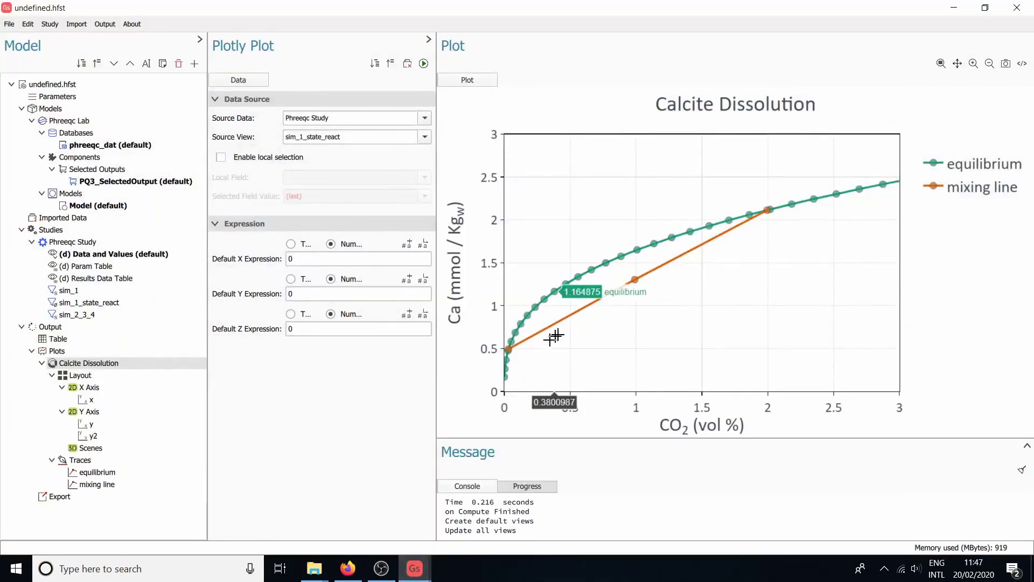
double_click(940, 192)
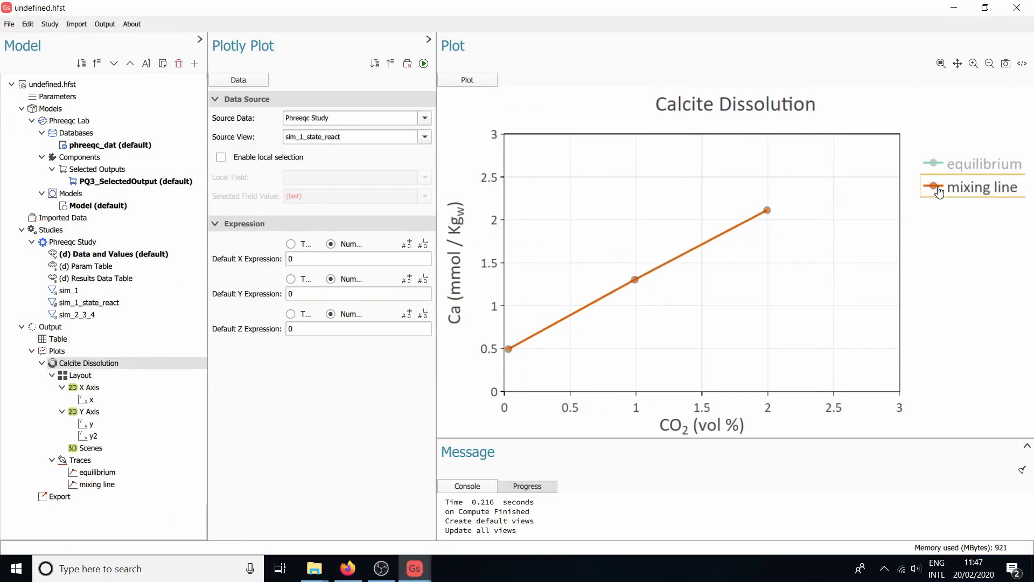
double_click(939, 192)
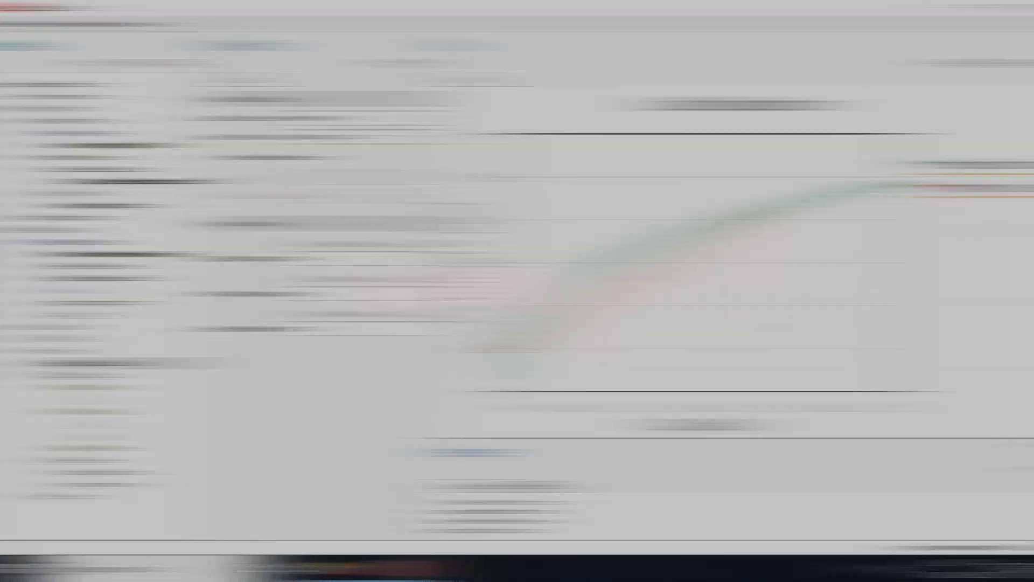